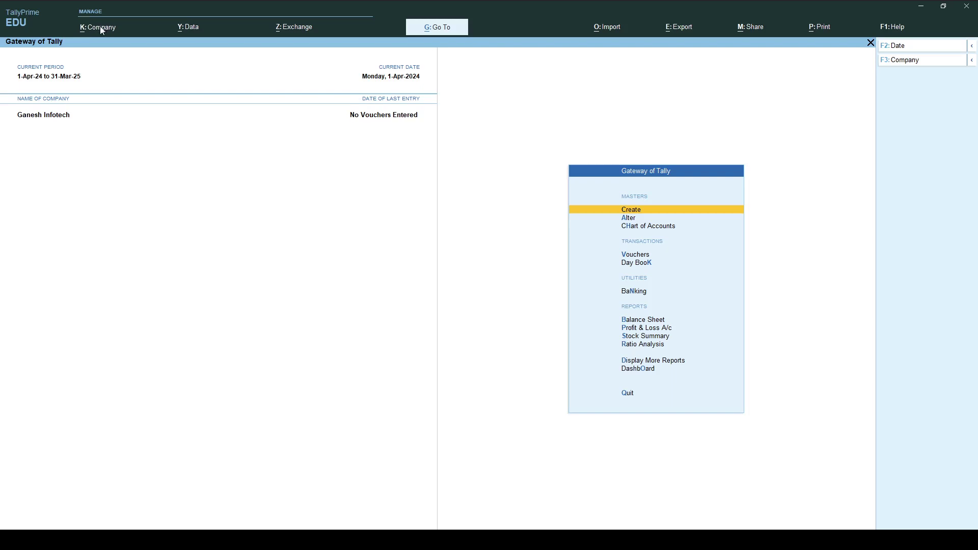
Examine the blank company creation form and the company alteration form of Ganesh Infotech, leaving both without changes.
left_click(101, 29)
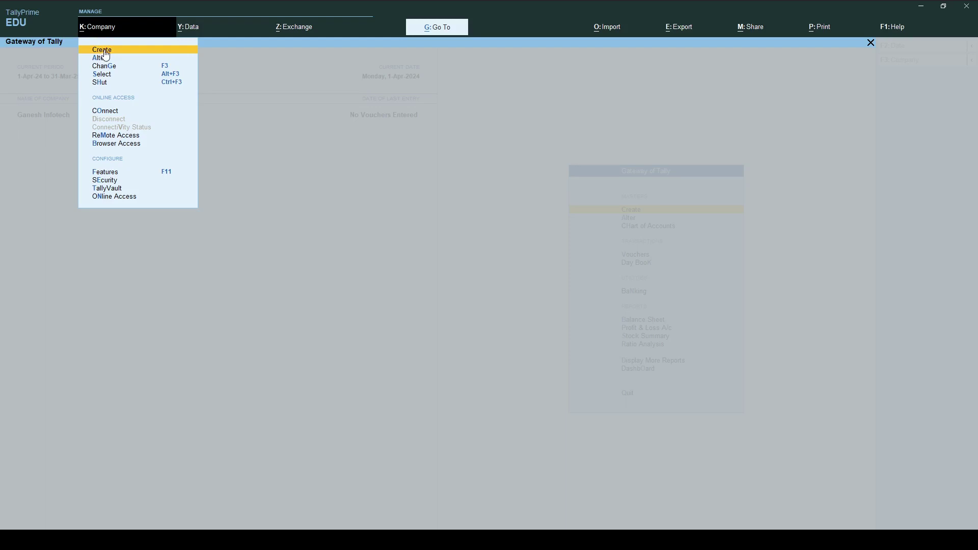
left_click(102, 50)
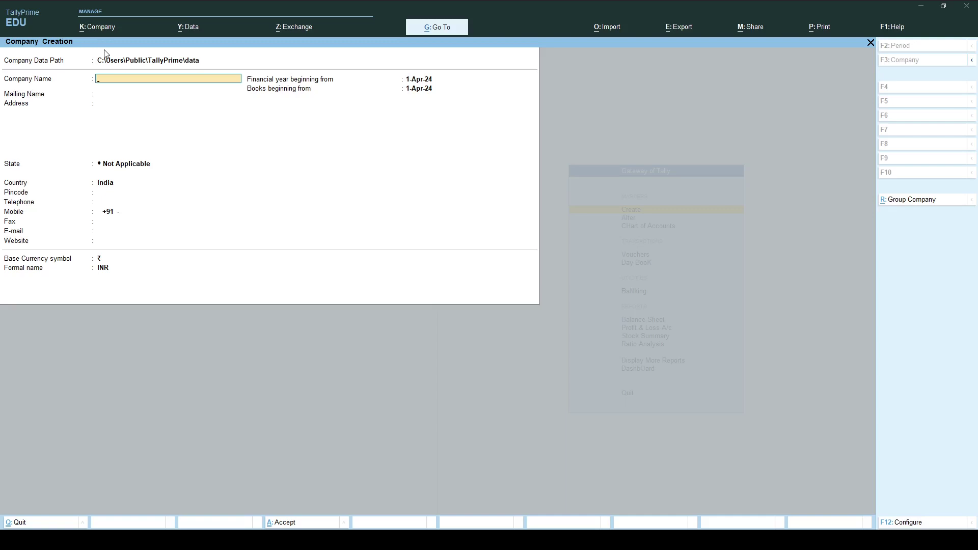
left_click(870, 42)
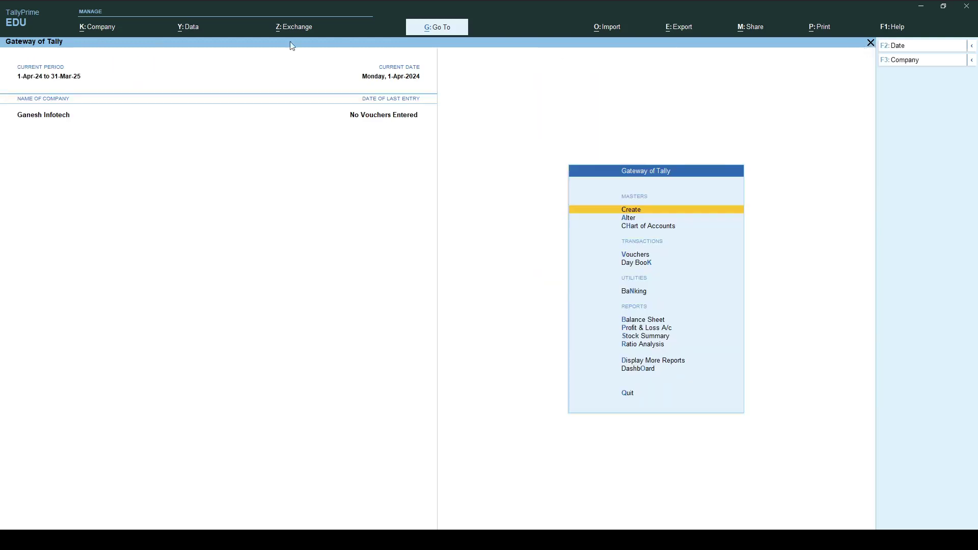
left_click(98, 26)
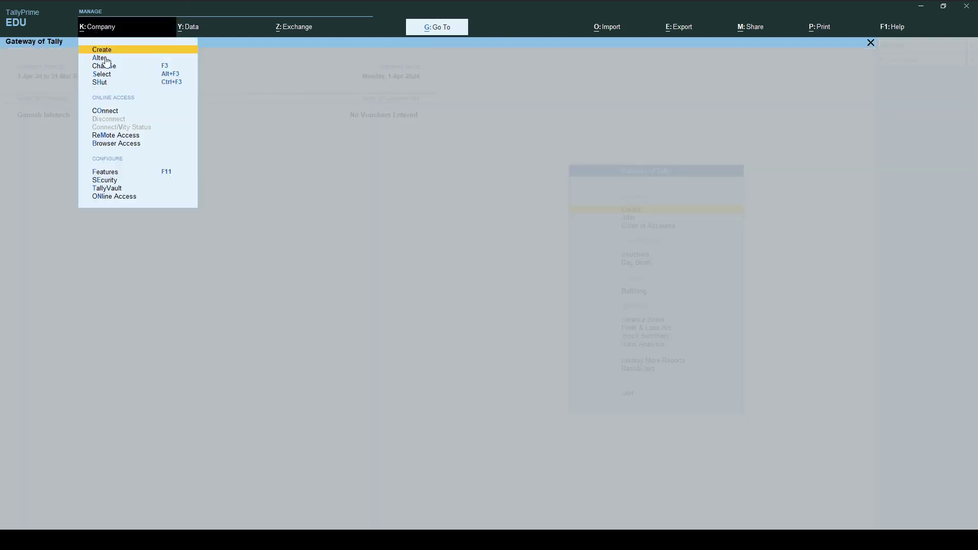
left_click(105, 58)
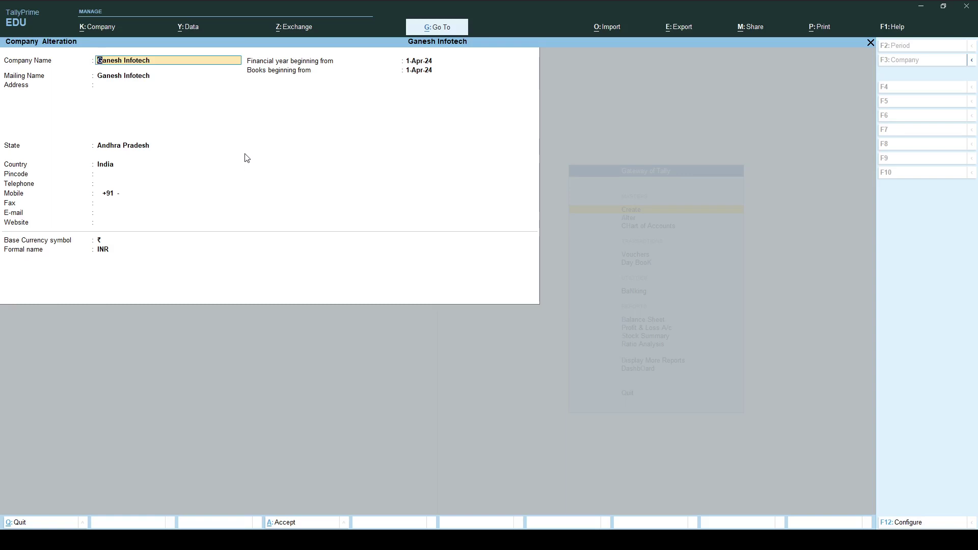
left_click(870, 43)
left_click(108, 30)
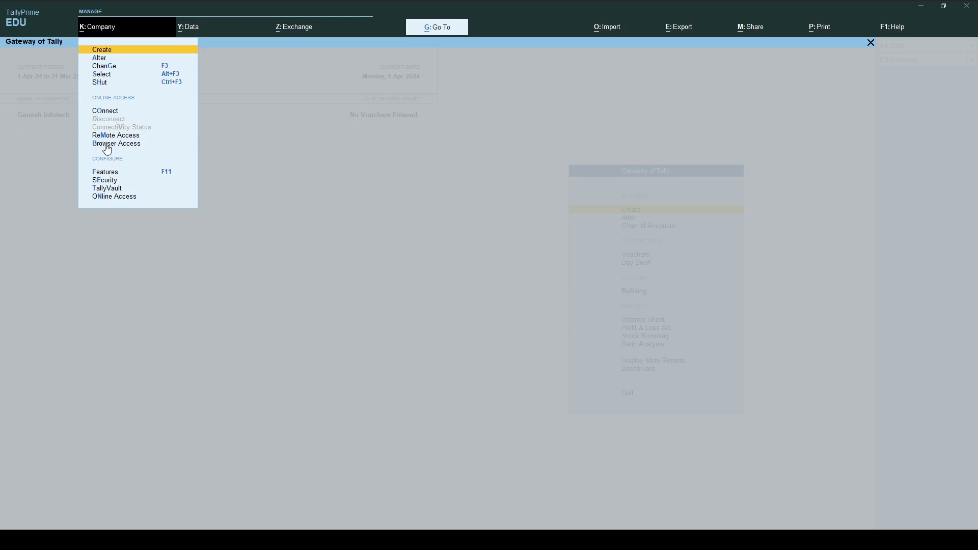
key("Escape")
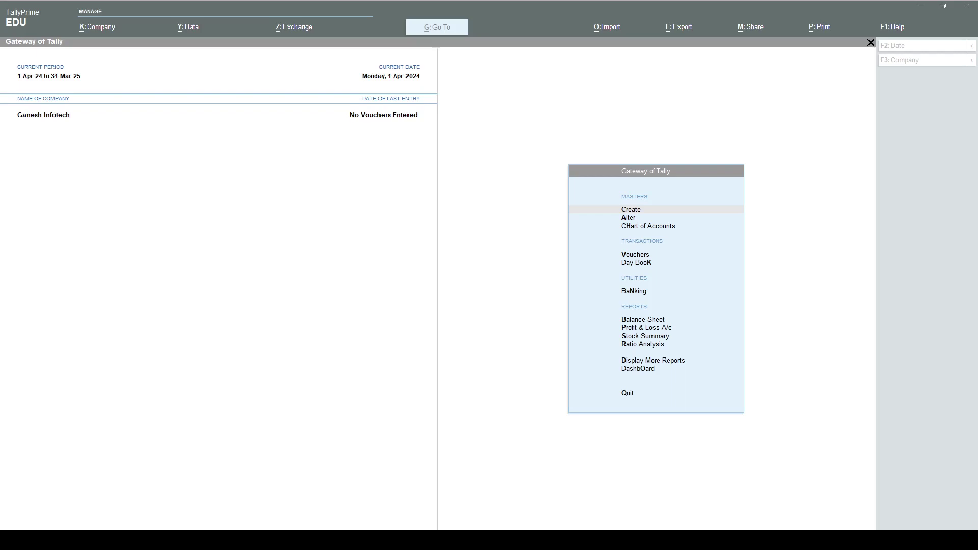
left_click(317, 77)
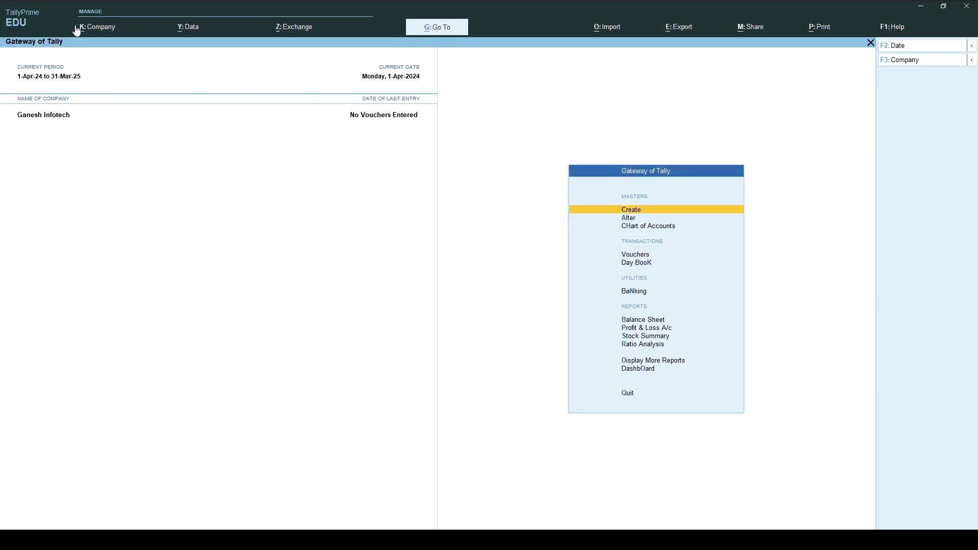
Set Show all features to Yes in the company features of Ganesh Infotech, examine the full list and close it.
left_click(101, 28)
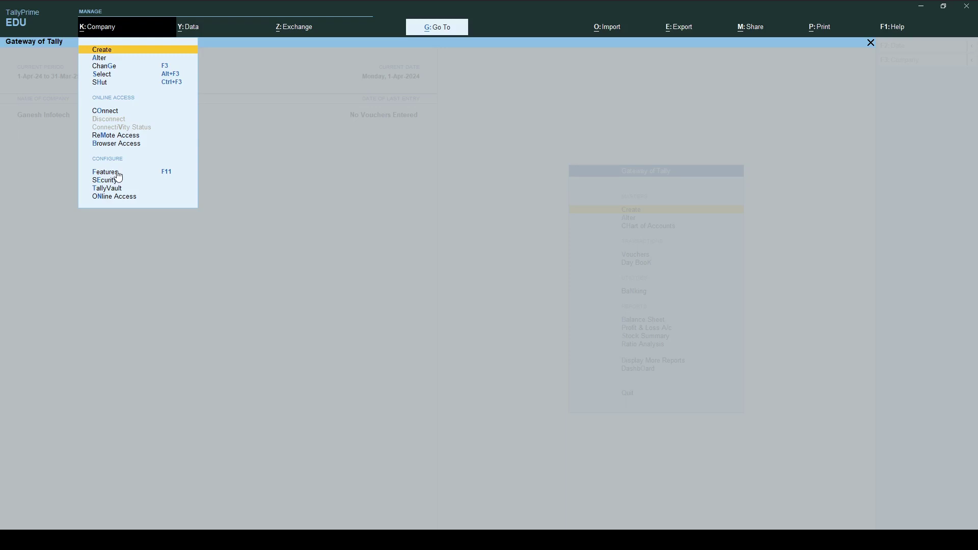
left_click(118, 173)
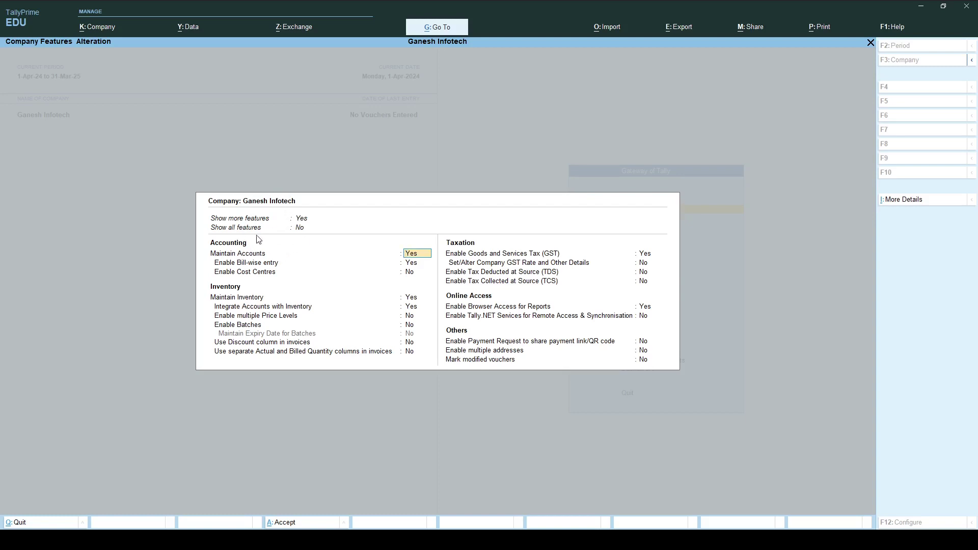
left_click(300, 230)
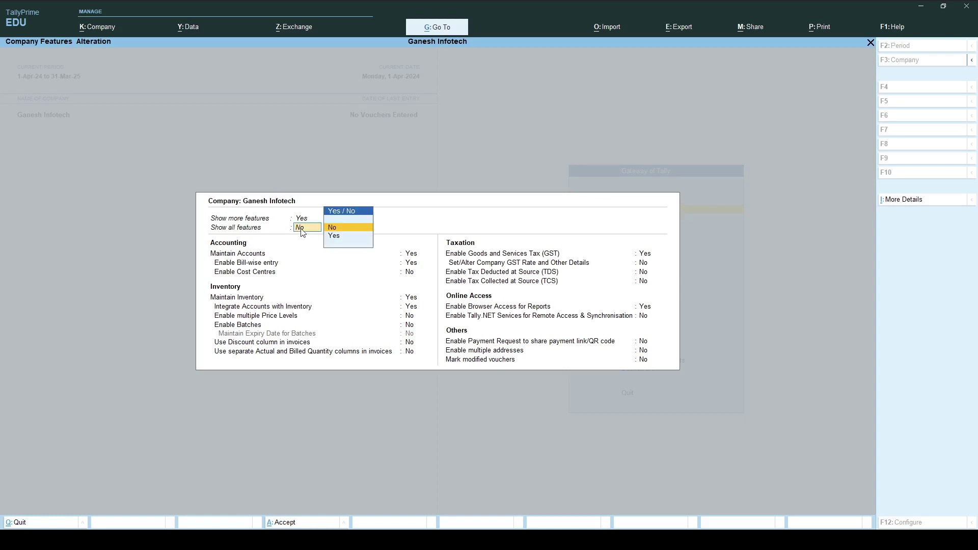
left_click(332, 237)
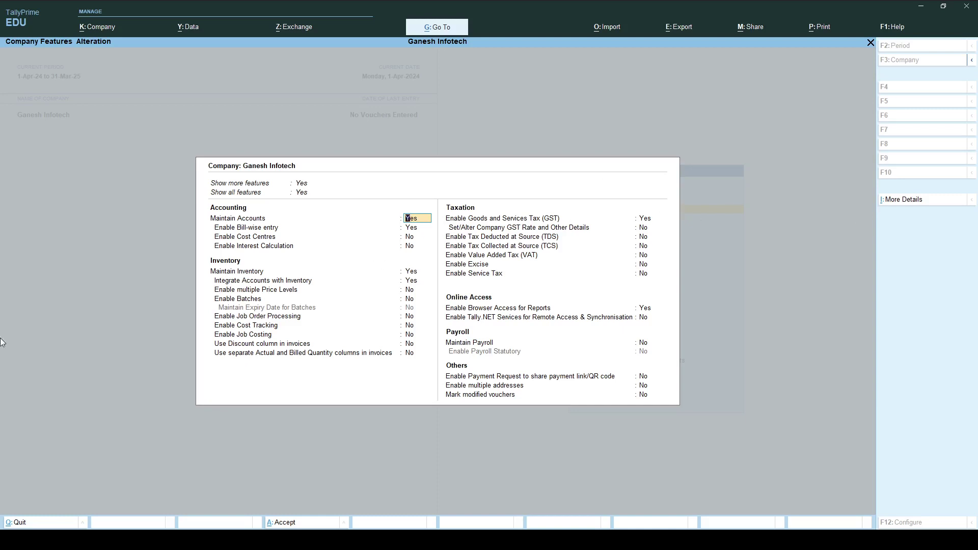
left_click(871, 43)
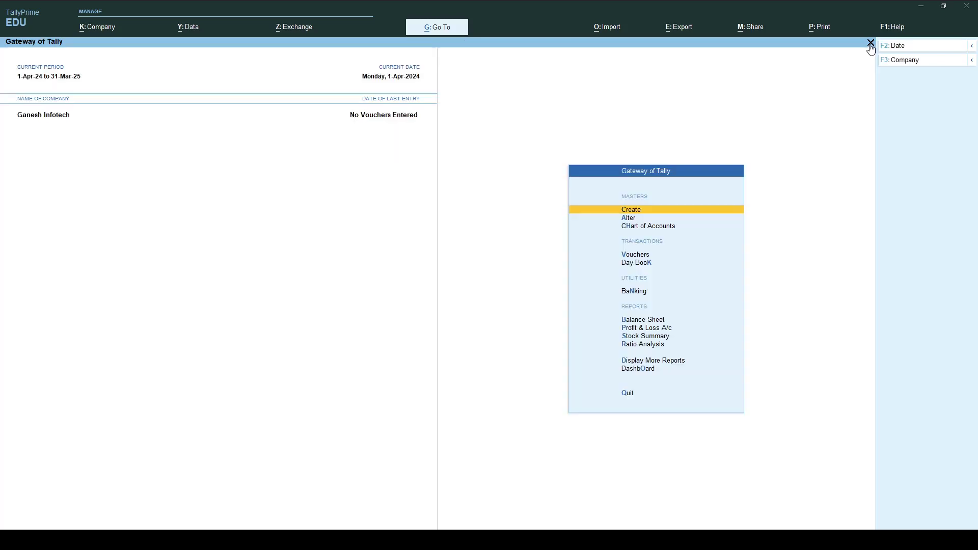
Examine the Security and User Access settings and the TallyVault encryption screen of Ganesh Infotech, closing both without changes.
left_click(96, 29)
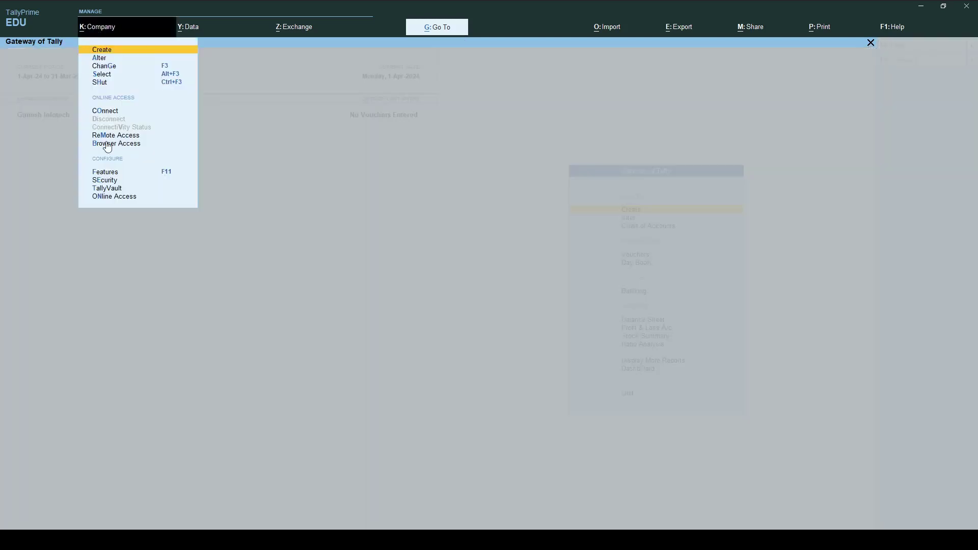
left_click(108, 180)
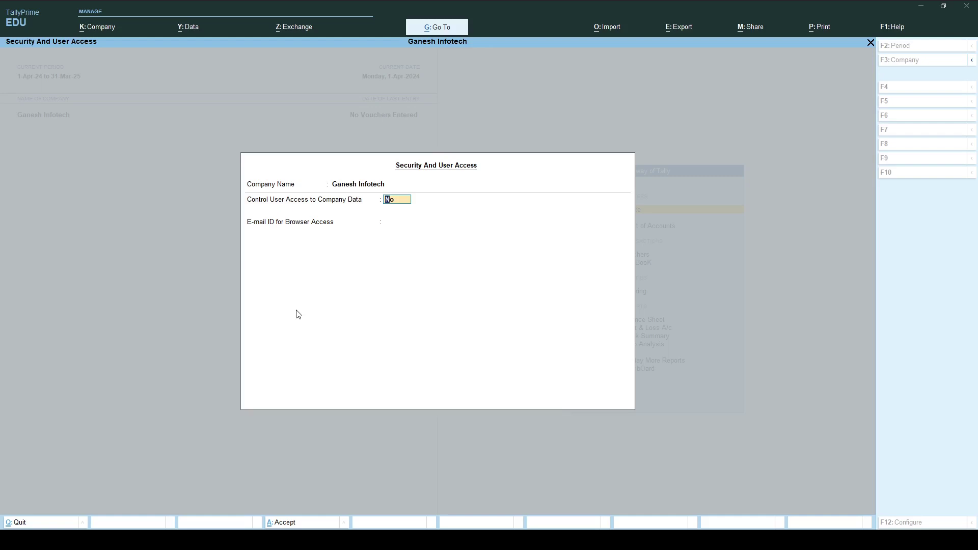
left_click(869, 44)
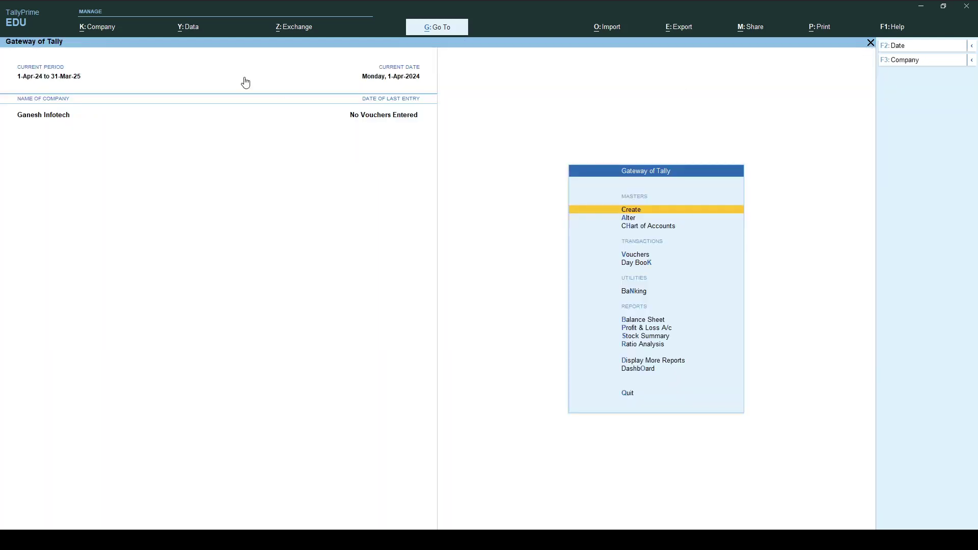
left_click(99, 29)
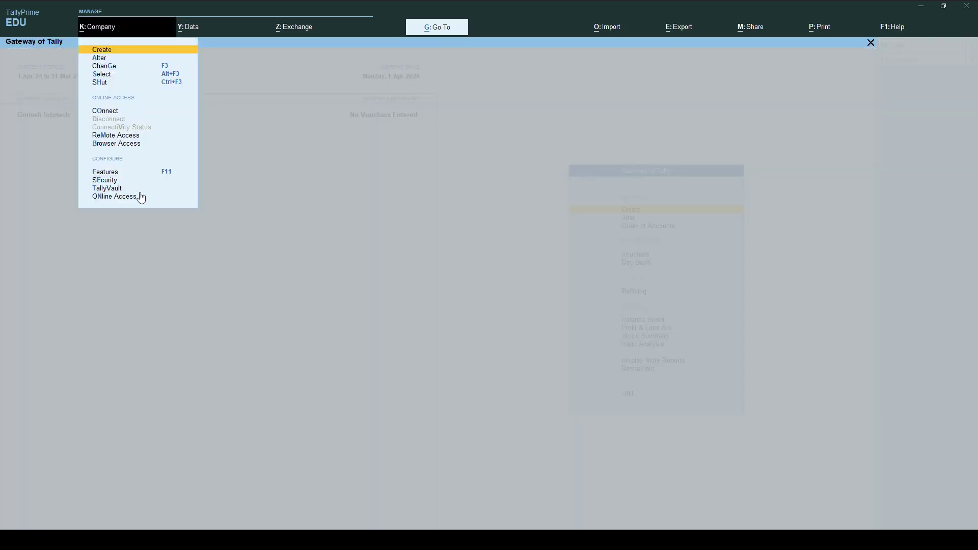
left_click(117, 189)
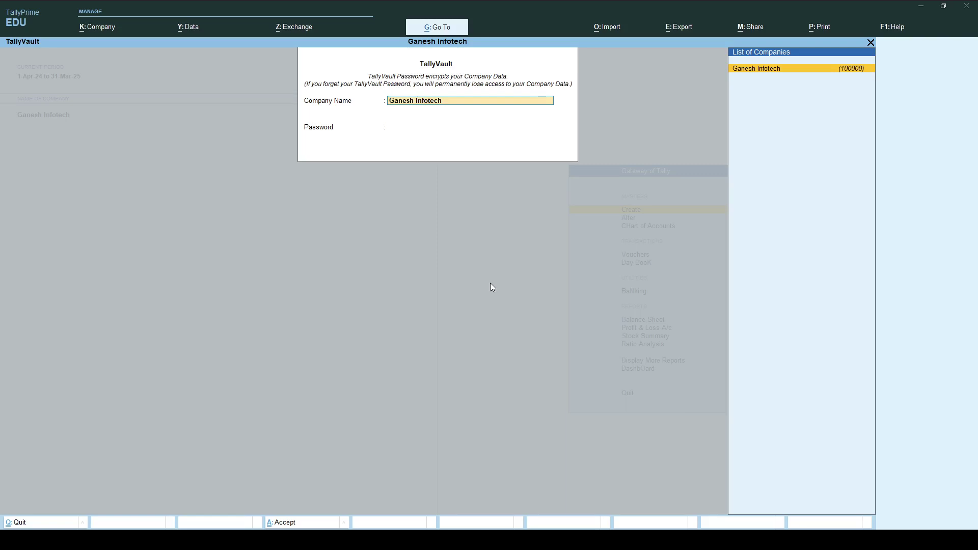
left_click(871, 43)
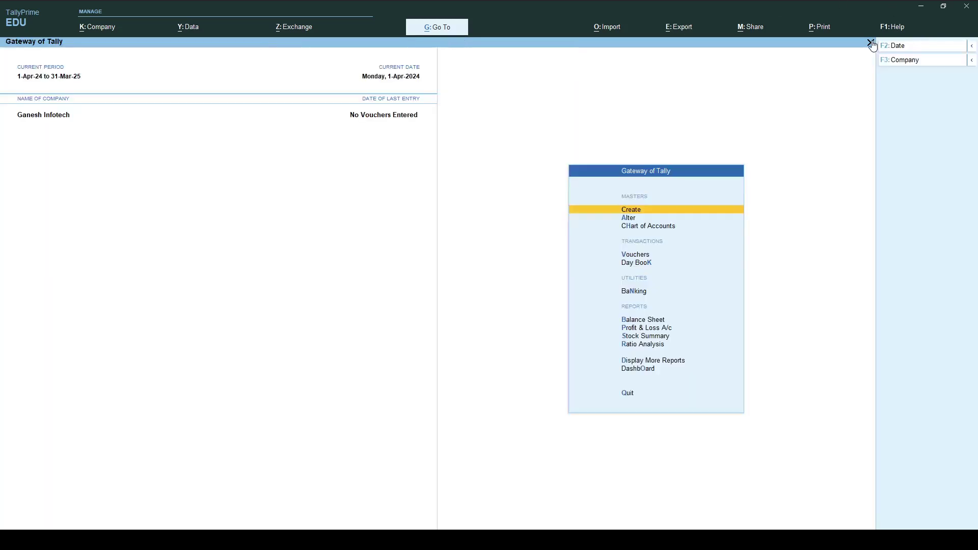
Examine the Online Access configuration options of the company and close them without changes.
left_click(93, 28)
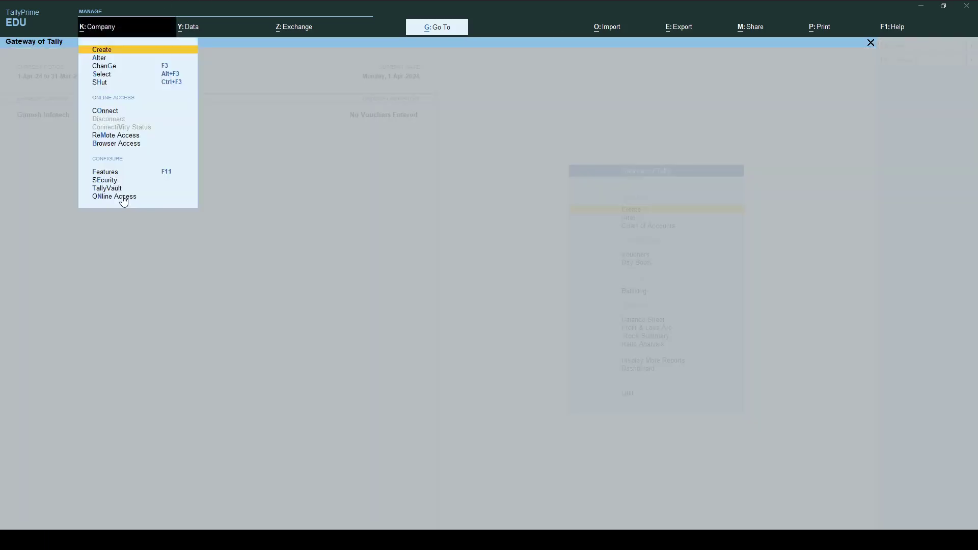
left_click(123, 198)
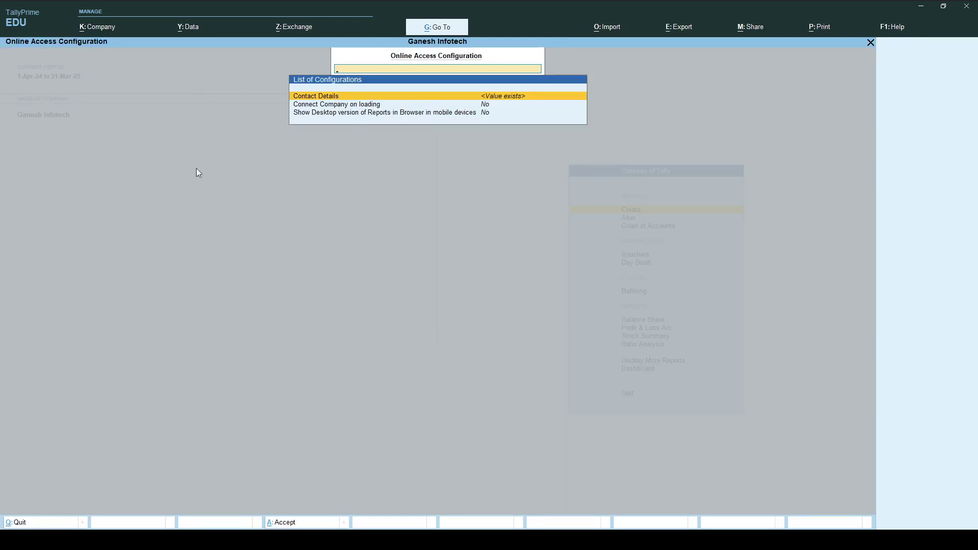
left_click(870, 42)
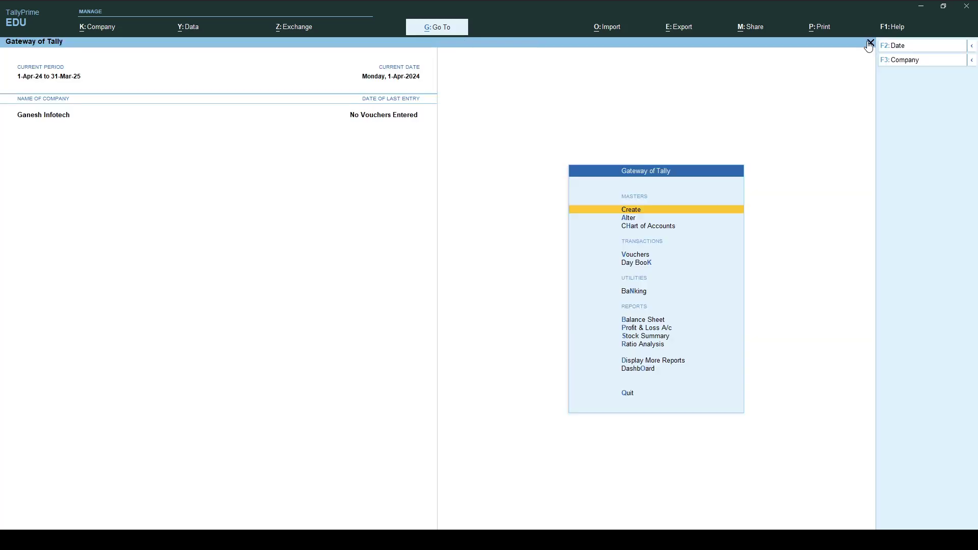
left_click(101, 31)
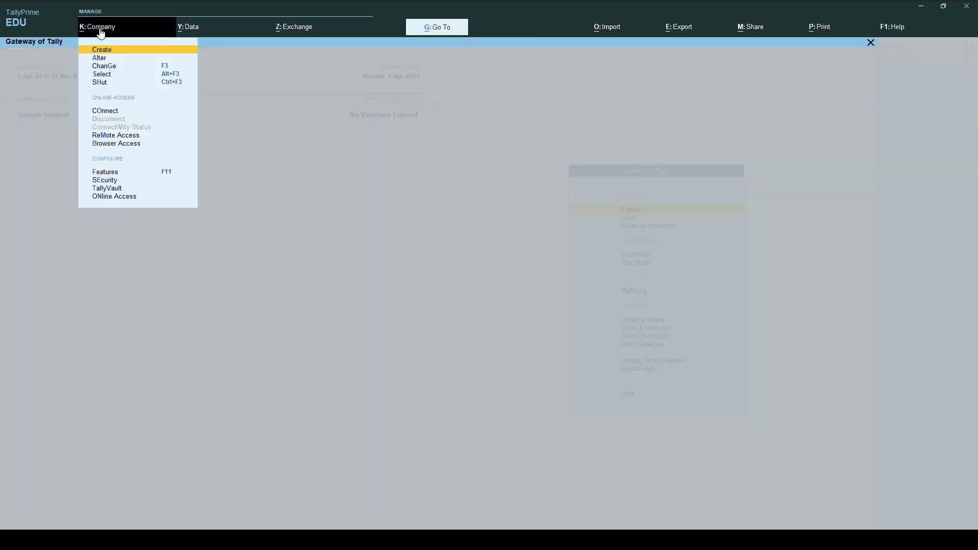
left_click(274, 152)
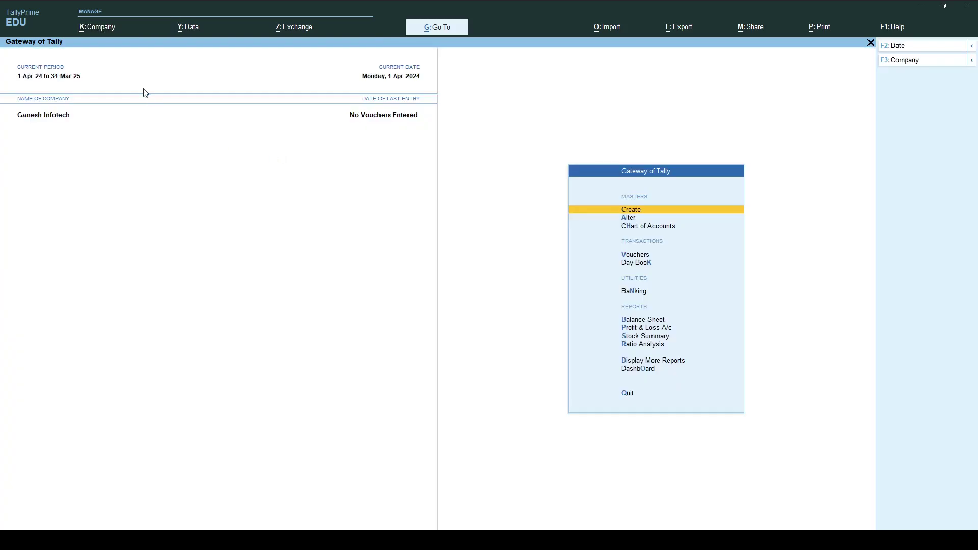
left_click(112, 32)
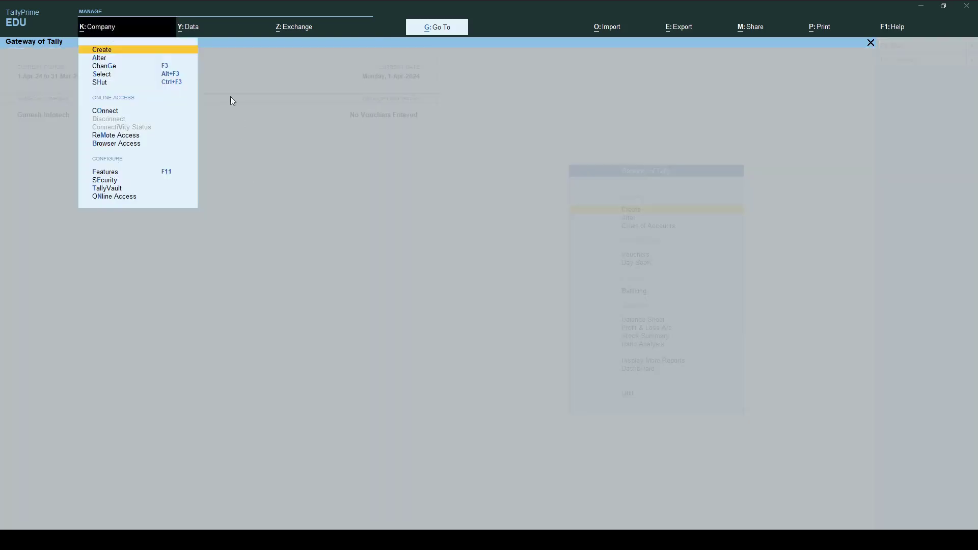
Examine the company backup screen with its destination path and folder list, and close it without making a backup.
left_click(190, 33)
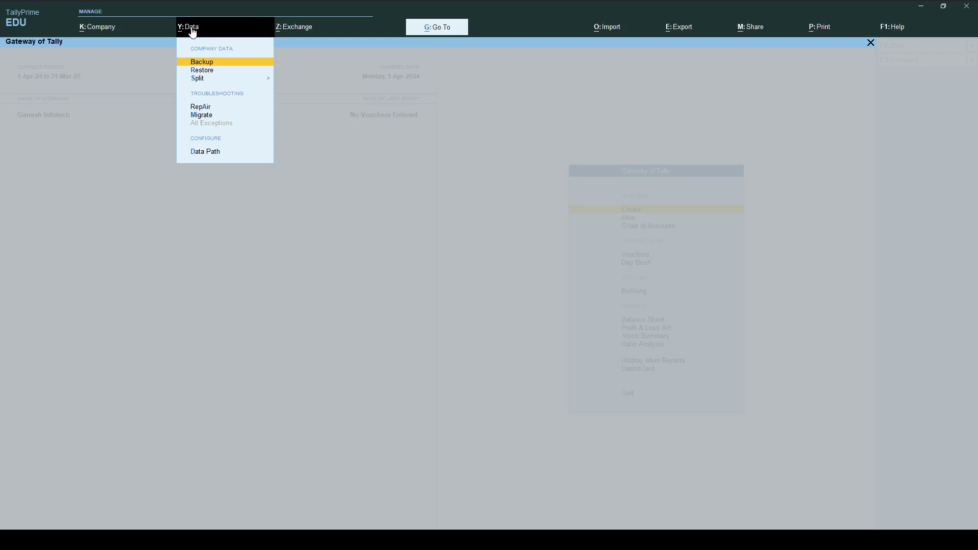
left_click(221, 61)
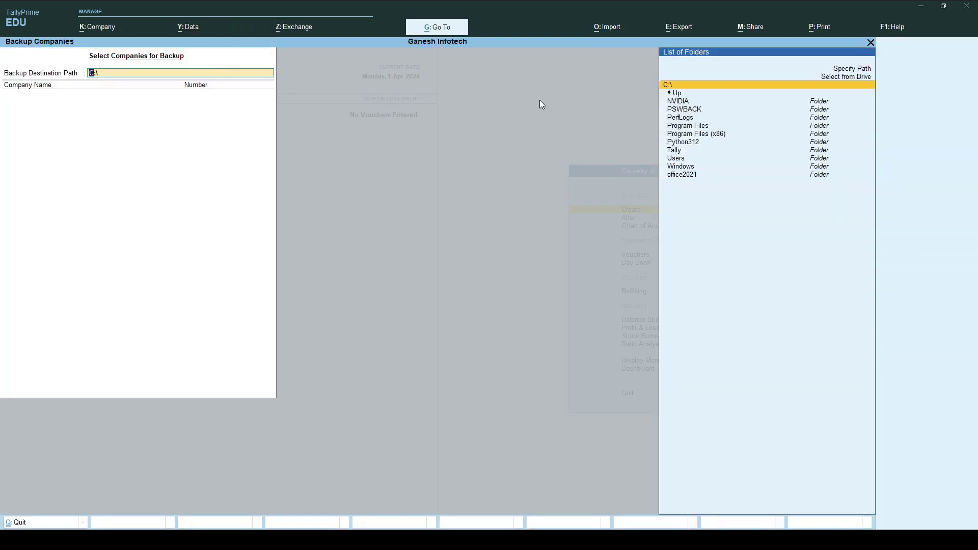
left_click(870, 43)
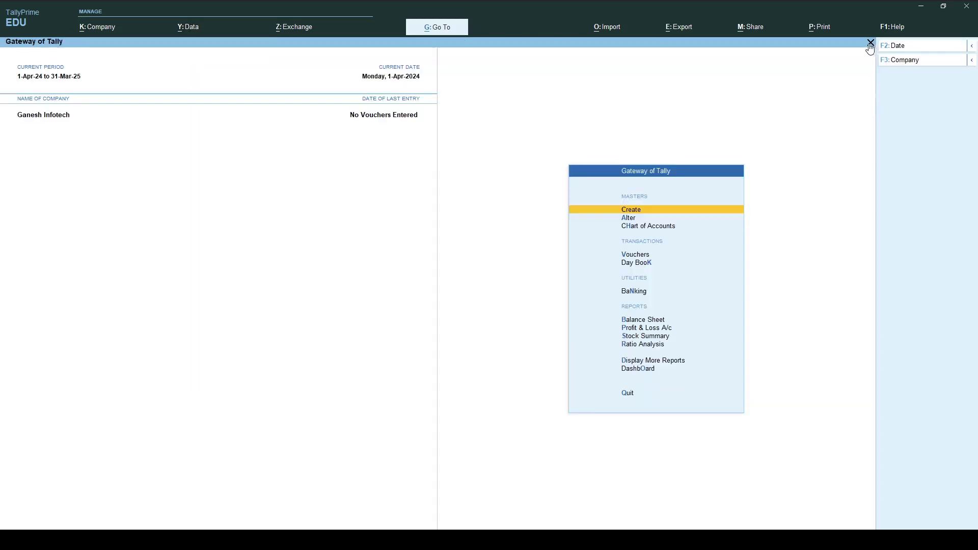
Examine the options for splitting company data and the Data Path configuration, highlighting the Company Backup Path.
left_click(190, 25)
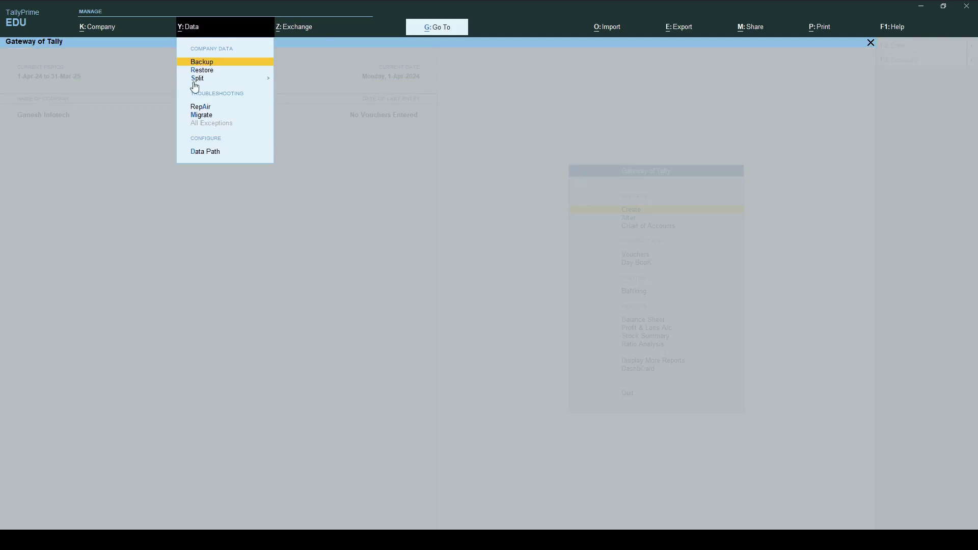
left_click(201, 80)
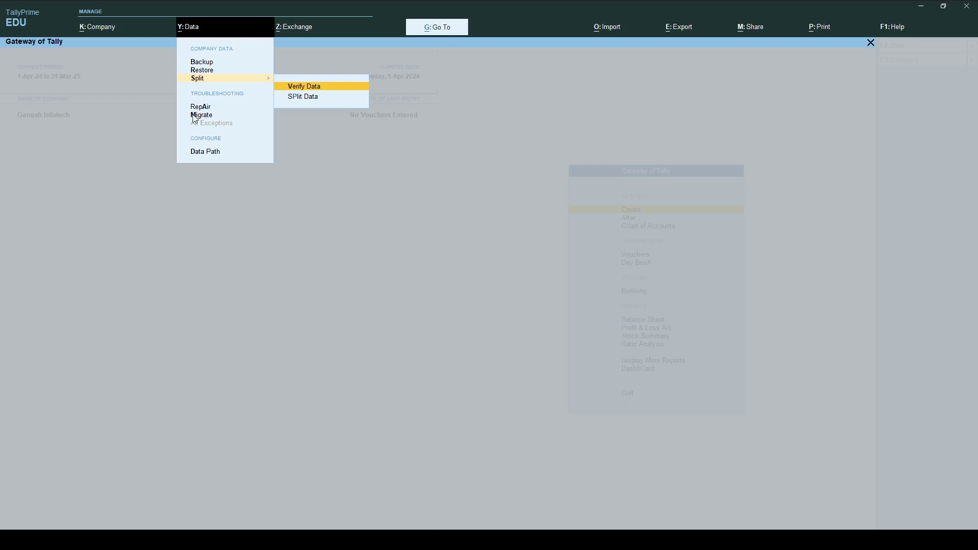
key("Escape")
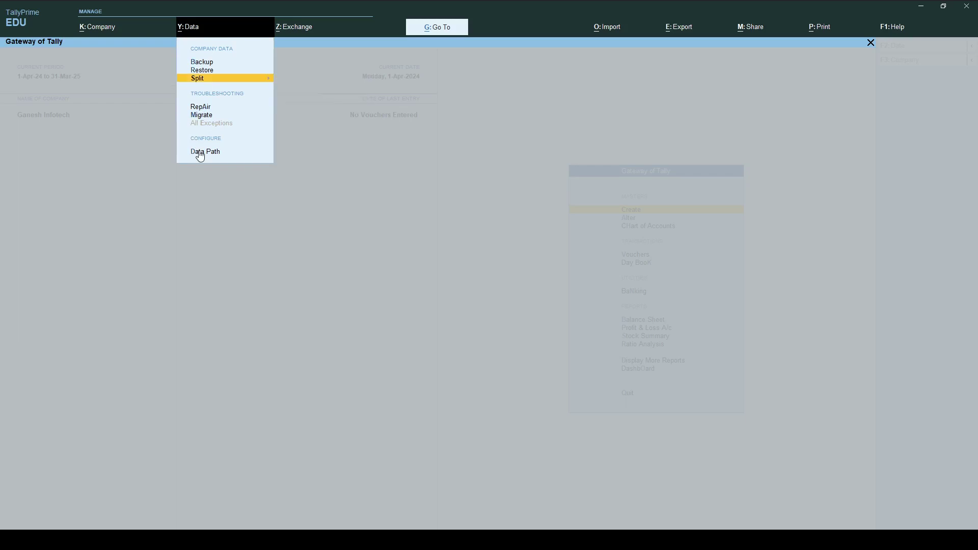
left_click(201, 152)
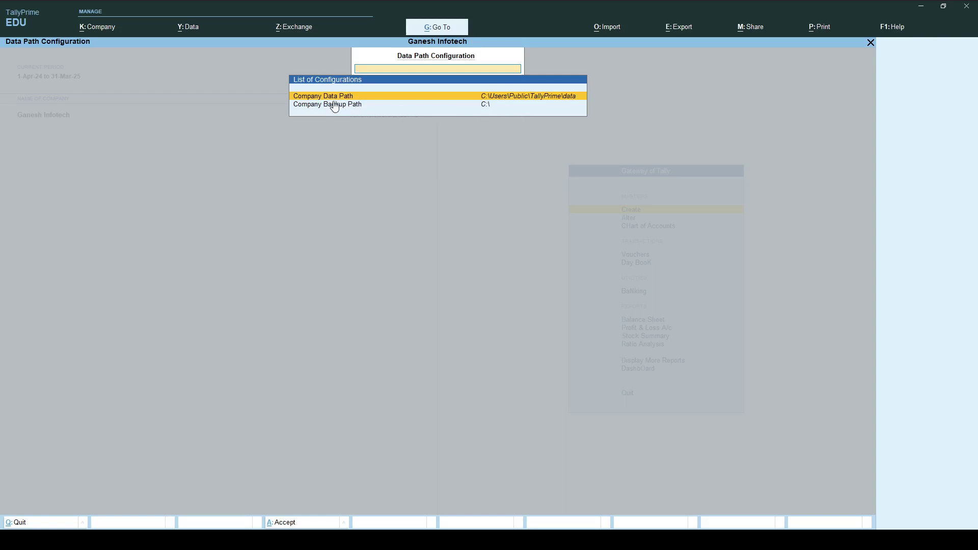
left_click(498, 108)
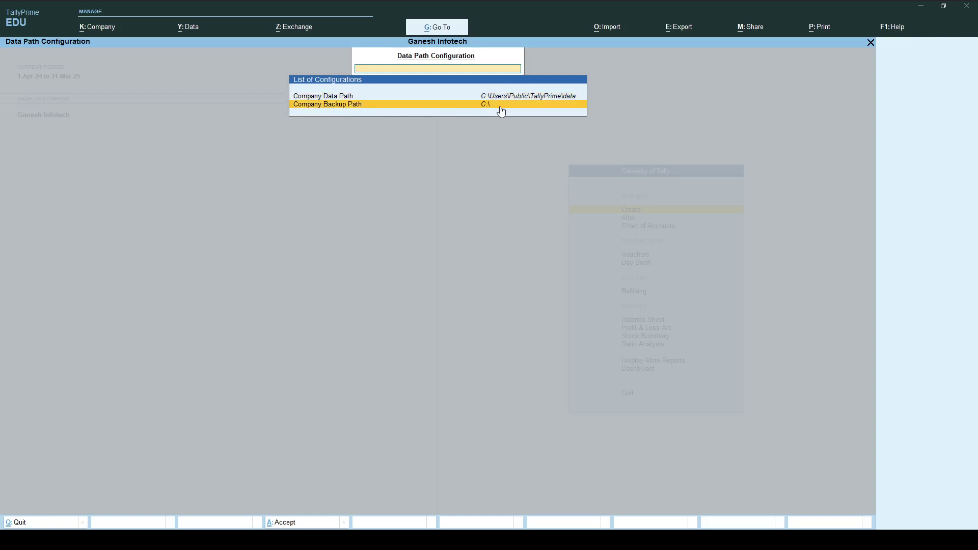
Examine the data exchange options and bring up the Go To list of reports.
left_click(296, 30)
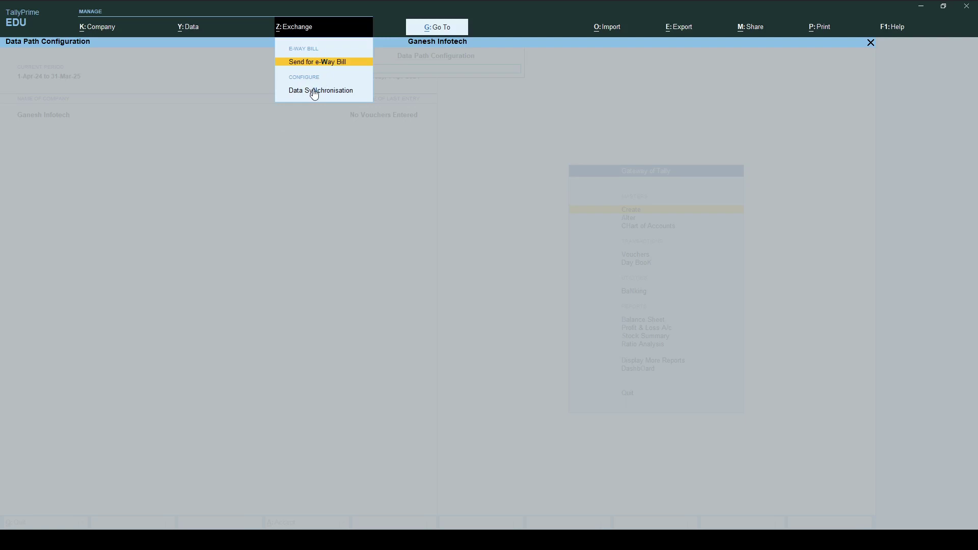
left_click(436, 28)
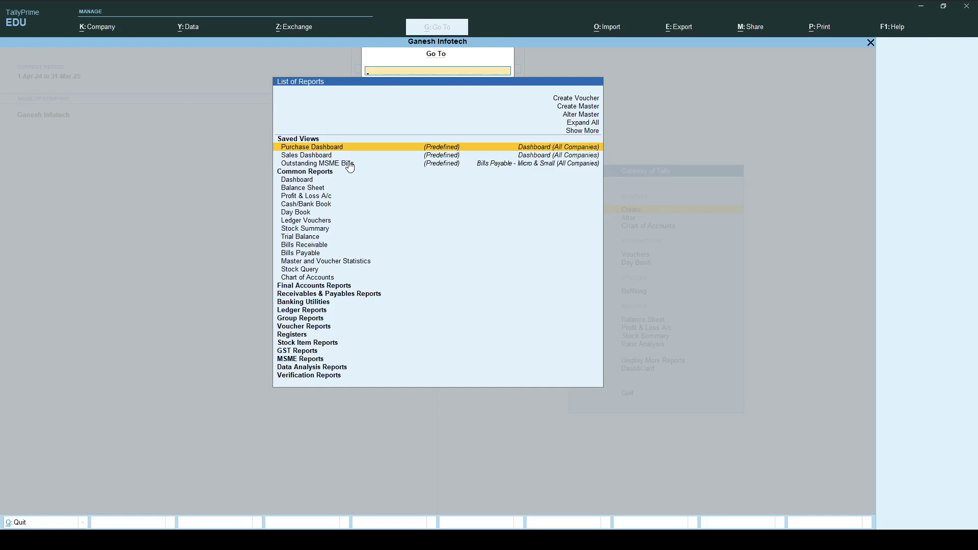
Close the Data Path configuration and expand all report groups in the Go To list of reports.
left_click(314, 149)
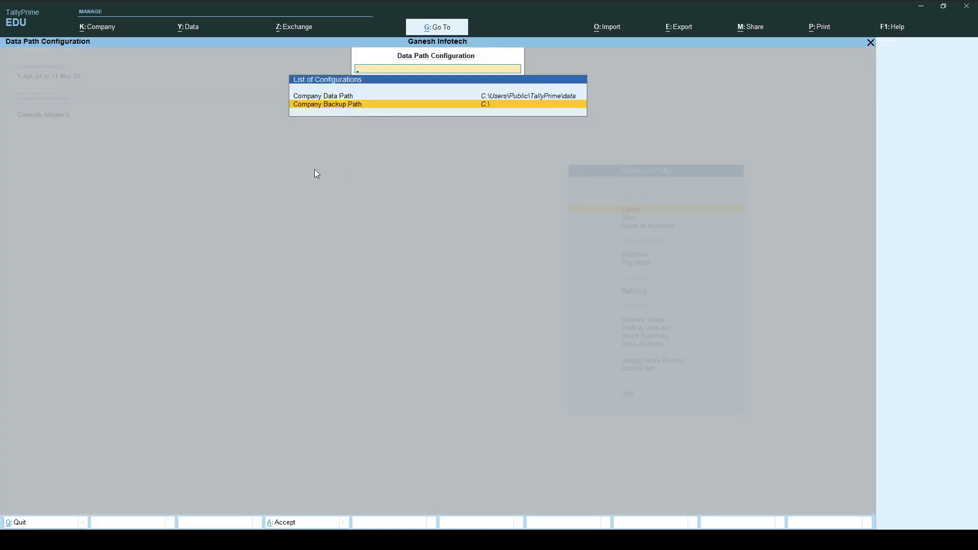
left_click(871, 42)
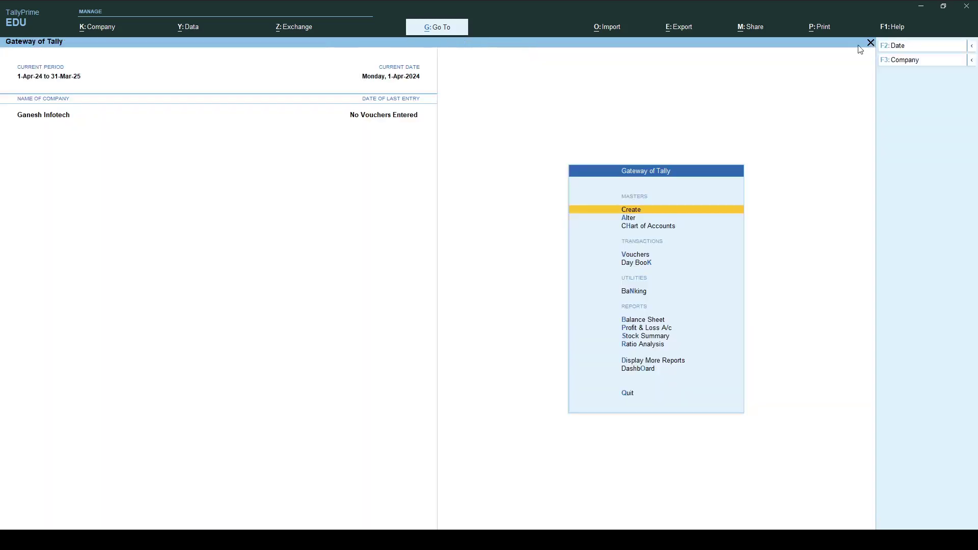
left_click(447, 33)
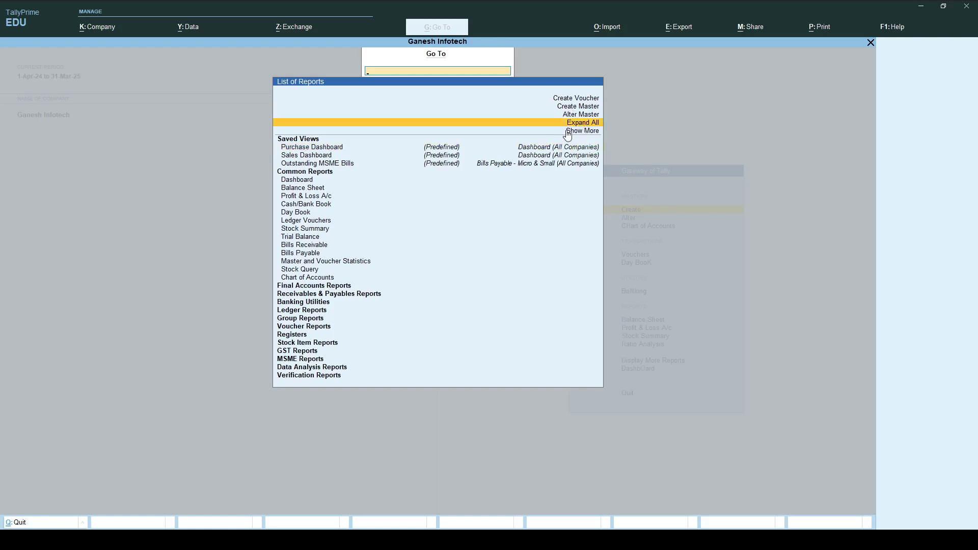
left_click(579, 126)
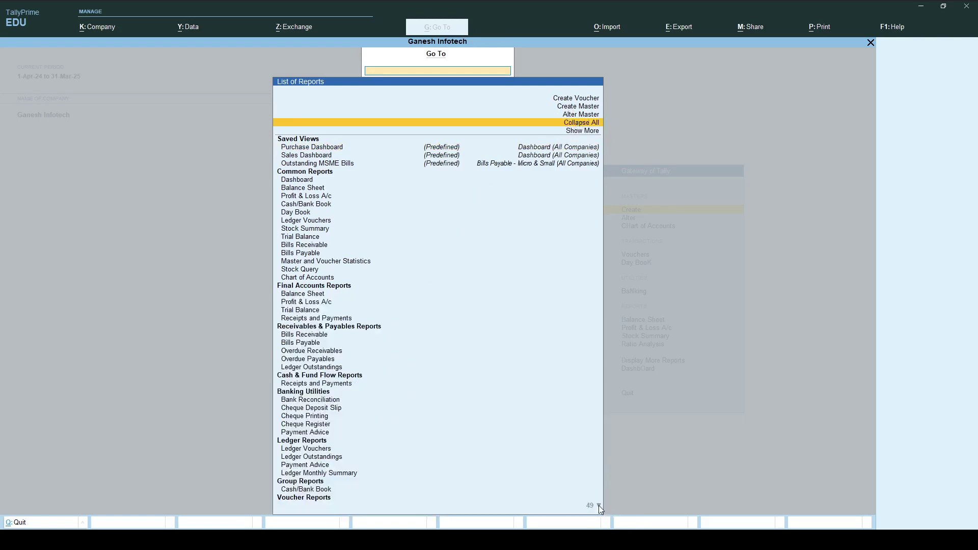
left_click(600, 506)
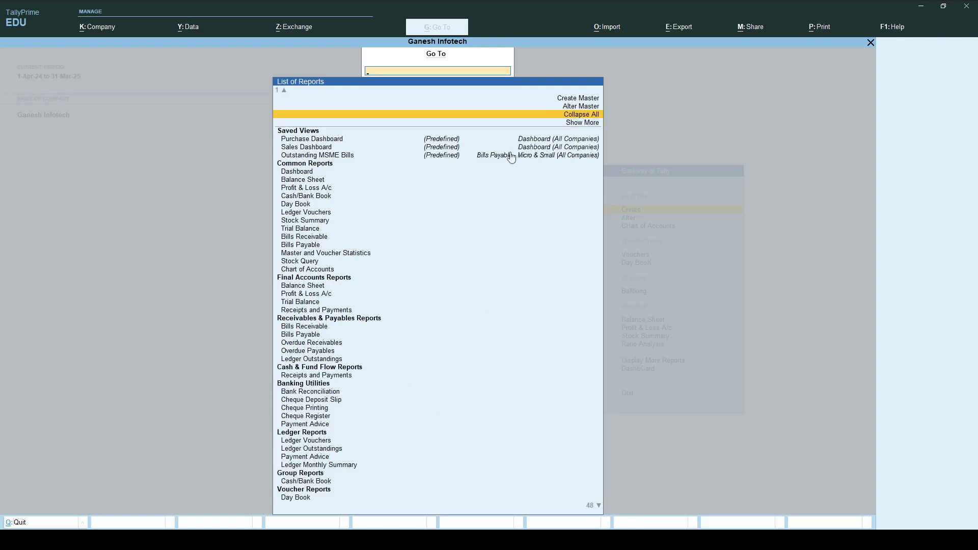
Show more reports in the Go To list, look through them down to the banking utilities, and close the list.
left_click(586, 124)
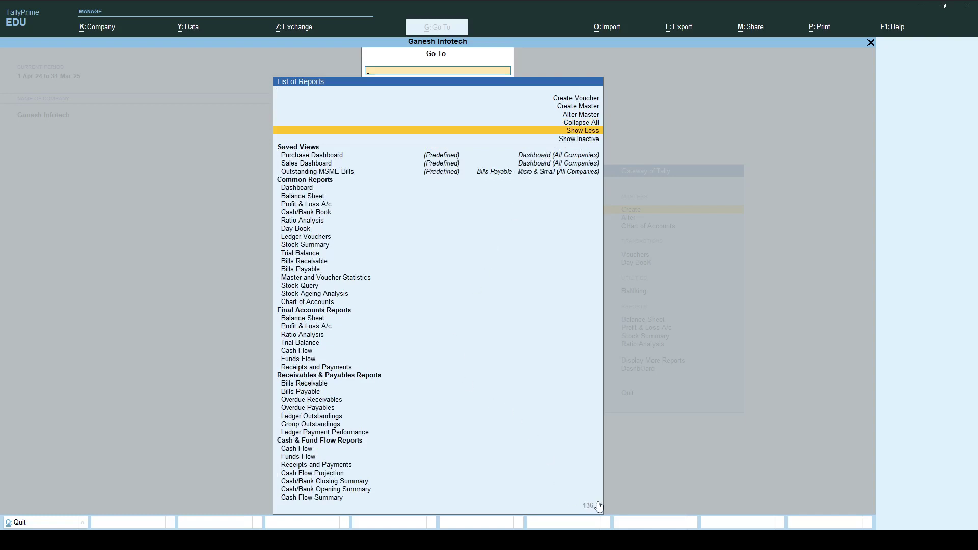
left_click(600, 506)
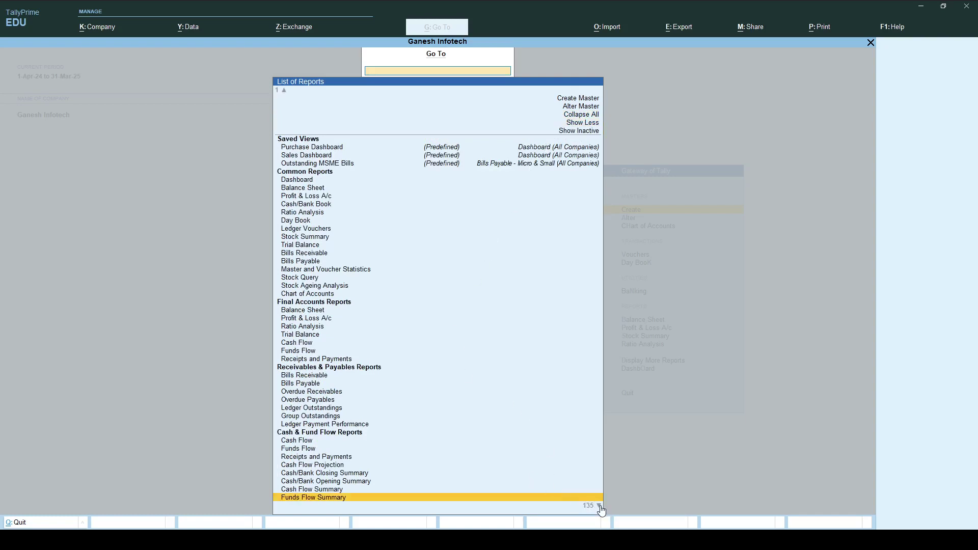
scroll(601, 511, "down", 2)
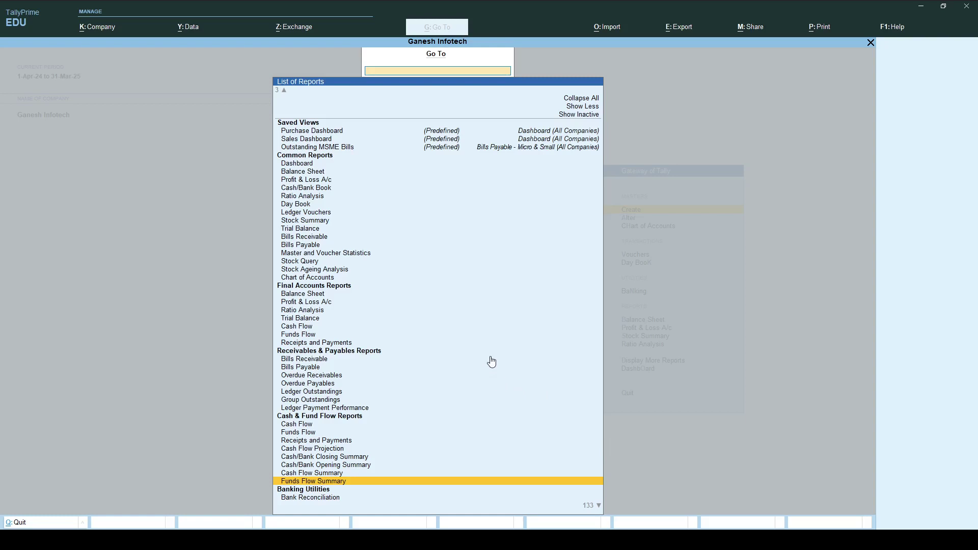
left_click(871, 43)
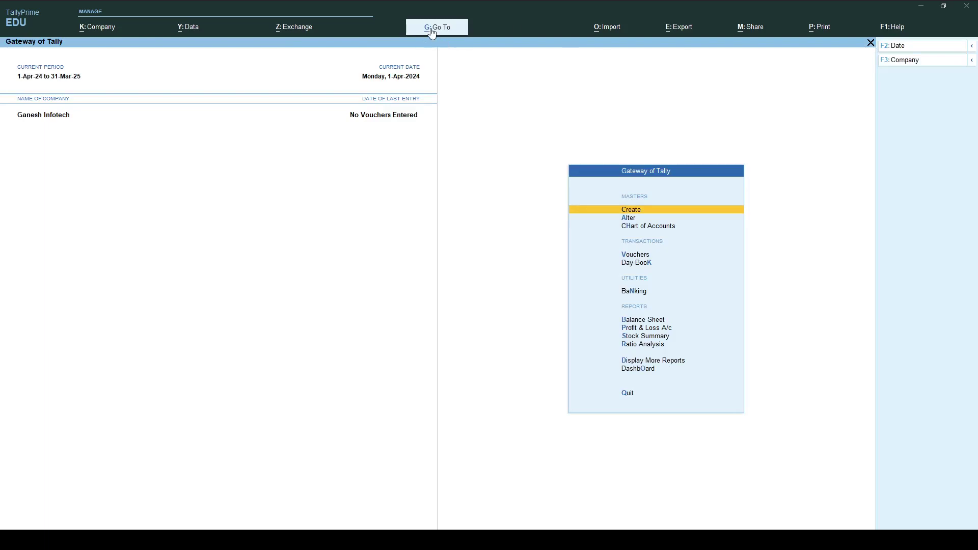
Examine the options available for importing, exporting and sharing company data and reports.
left_click(614, 32)
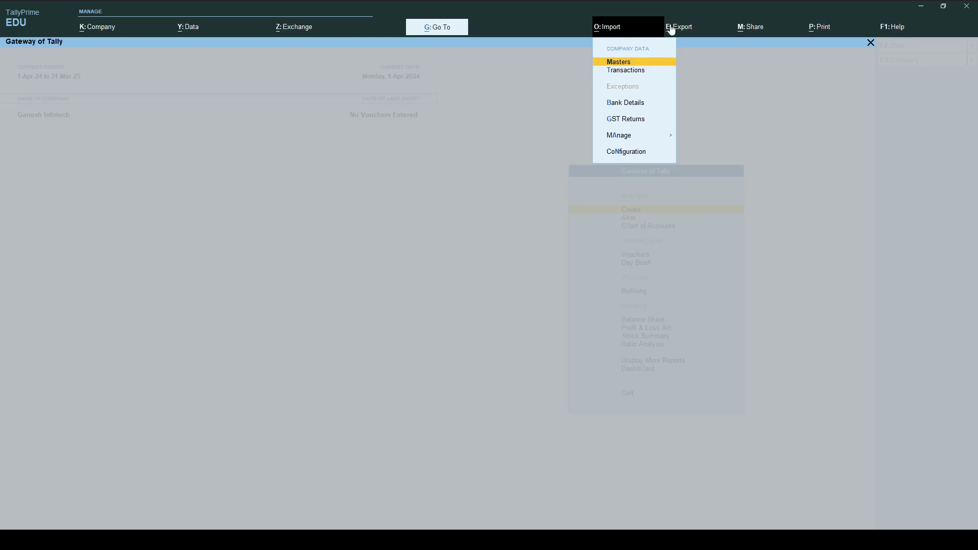
left_click(685, 32)
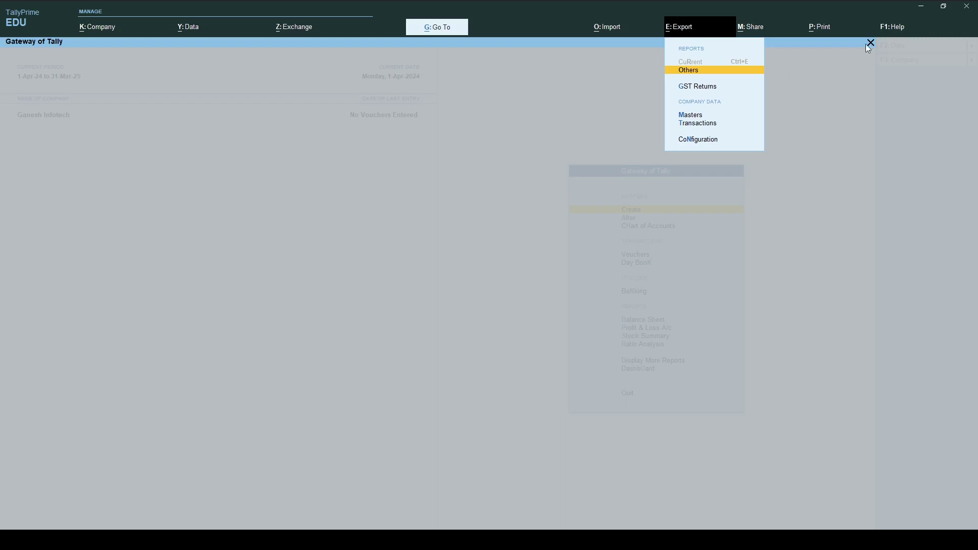
left_click(756, 34)
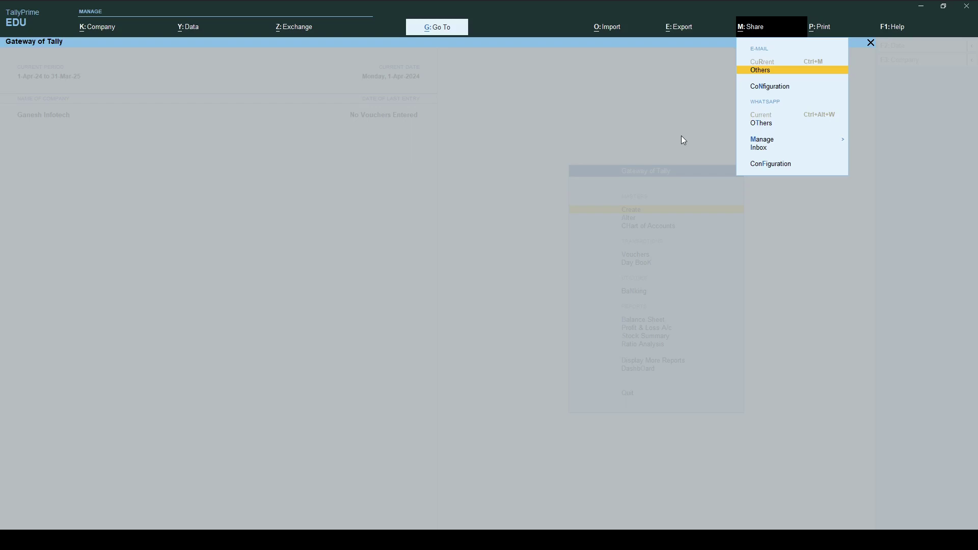
Examine the Print Configuration with its printer, header and company detail settings, and close it without changes.
left_click(821, 28)
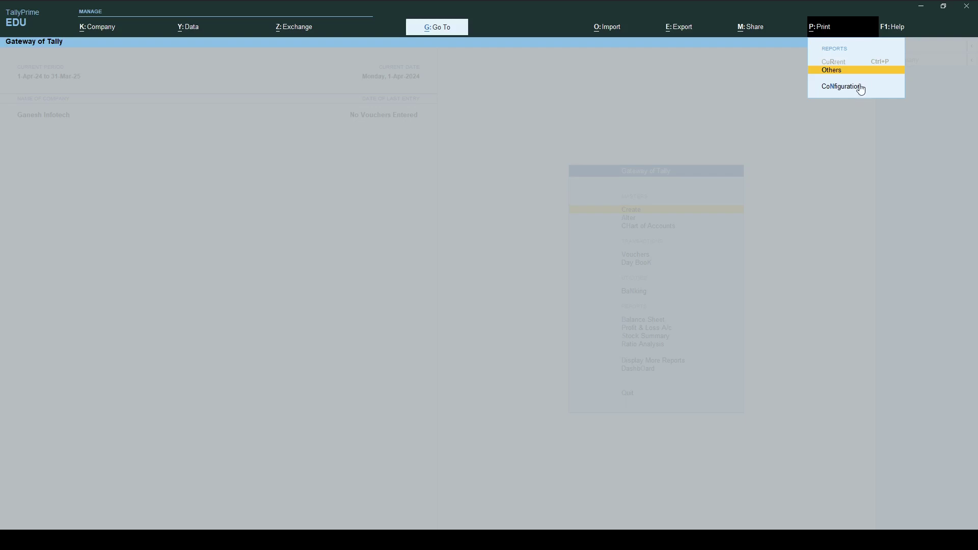
left_click(843, 88)
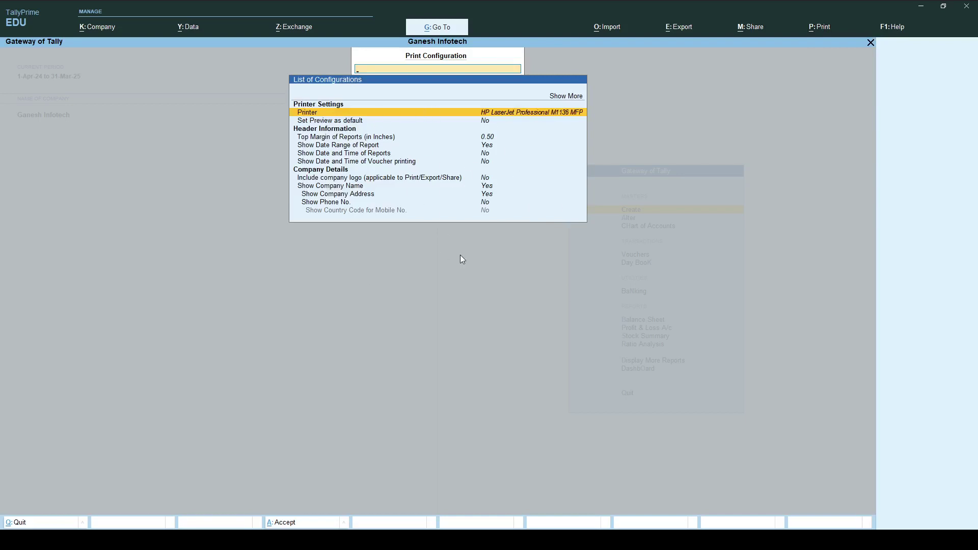
left_click(870, 45)
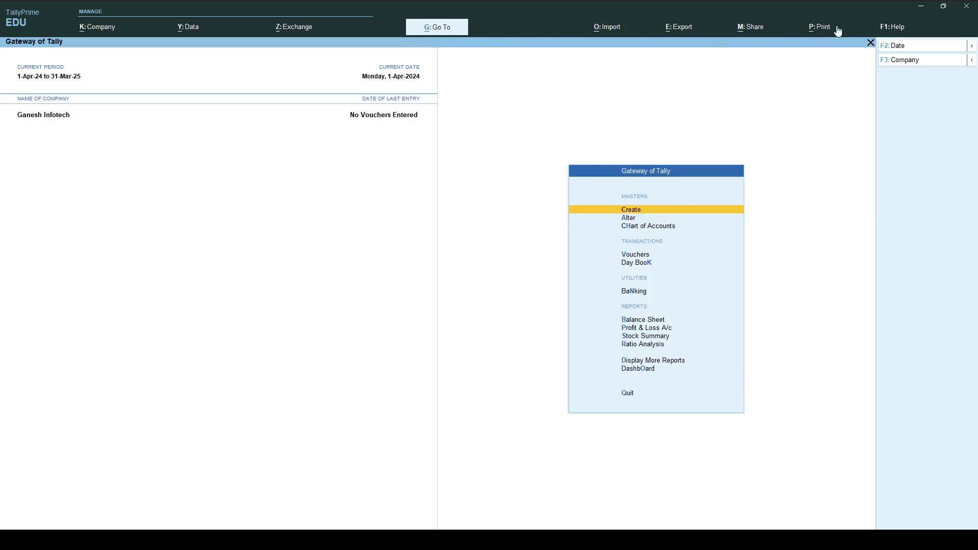
Examine the help options, including TallyHelp, What's New, Upgrade and TallyShop, and return to the Gateway of Tally.
left_click(889, 28)
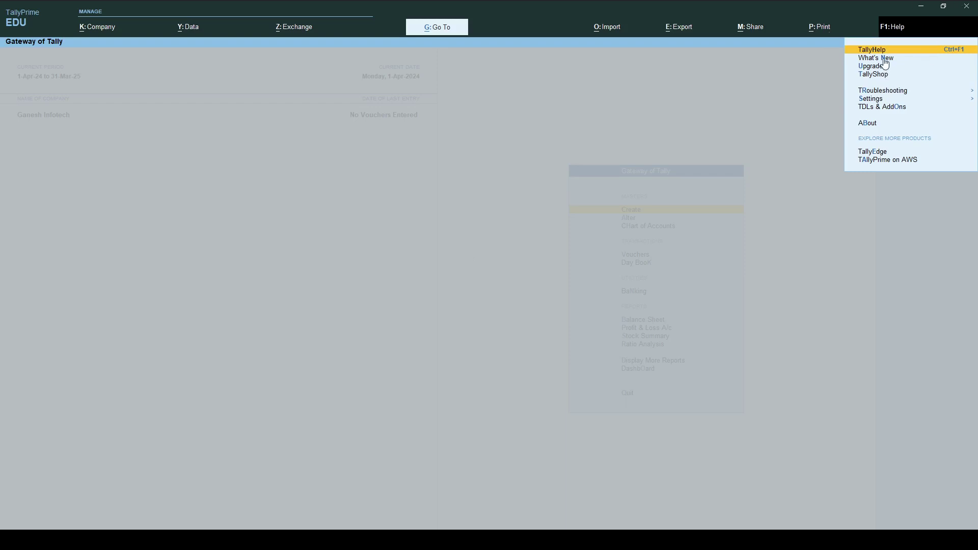
key("Escape")
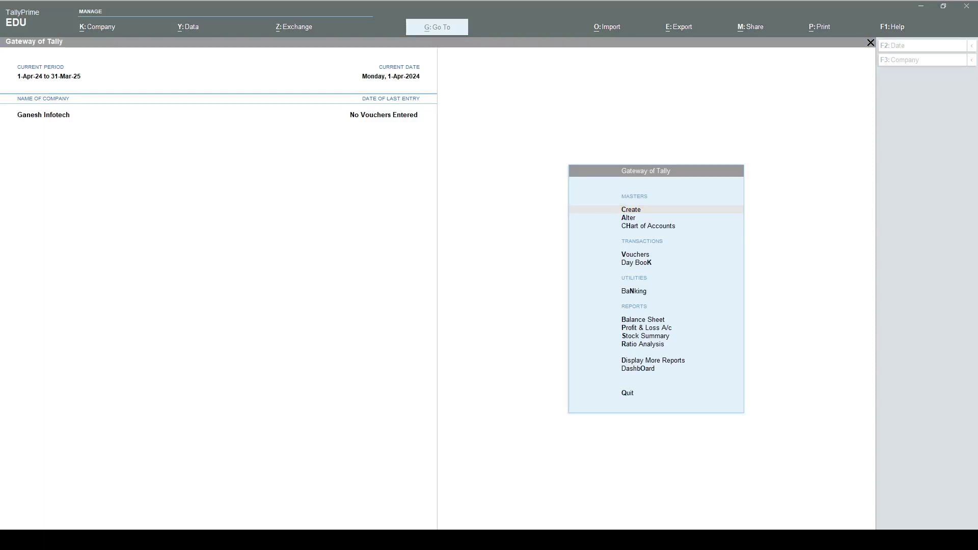
left_click(481, 23)
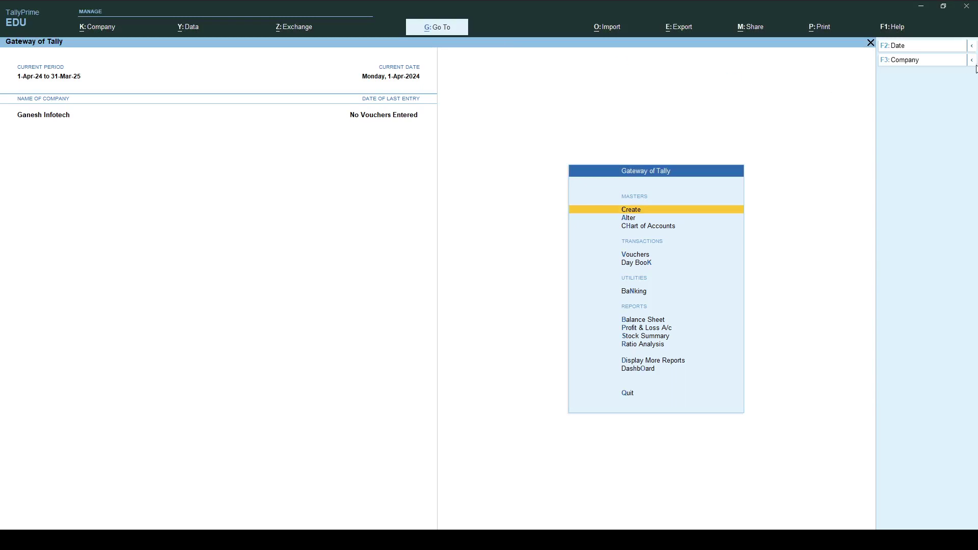
left_click(897, 27)
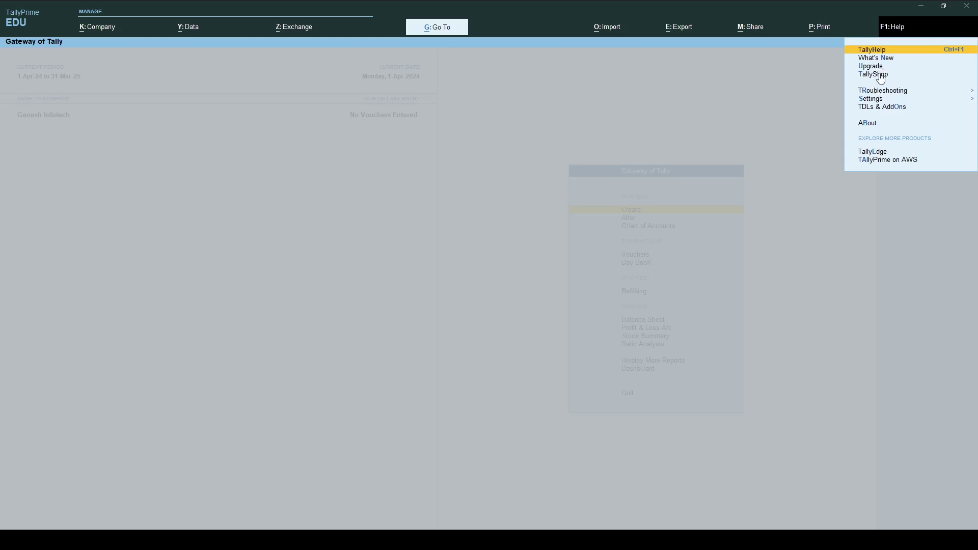
key("Escape")
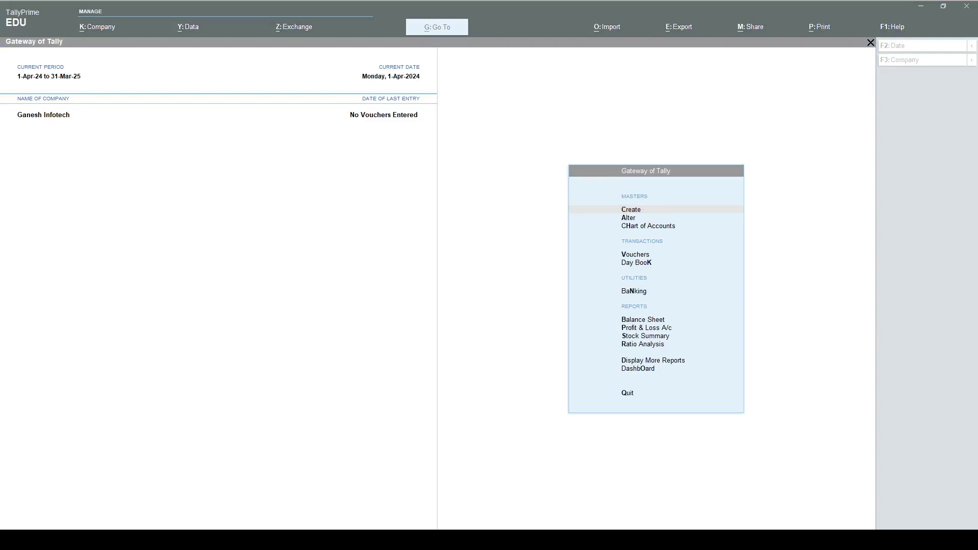
left_click(543, 32)
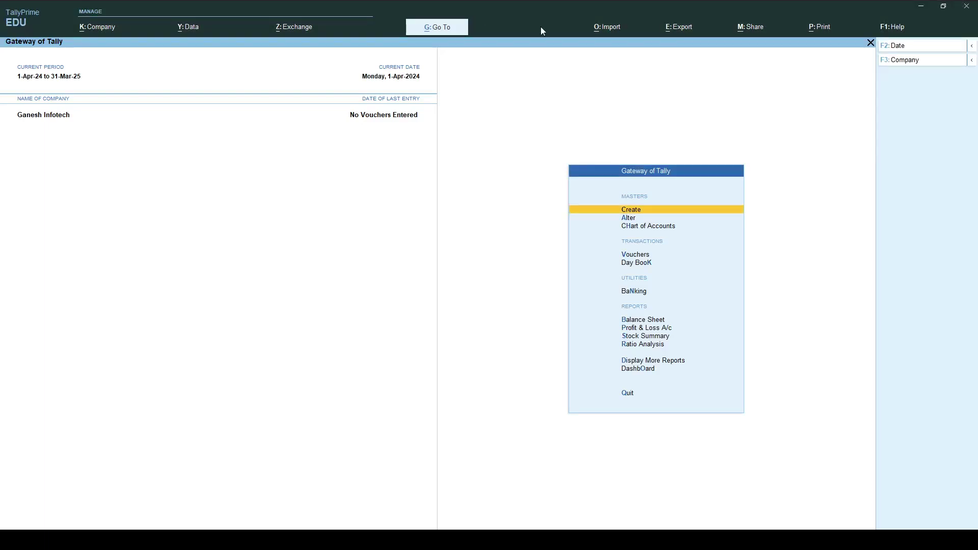
Examine the application settings and the display and data entry language options within them.
left_click(891, 28)
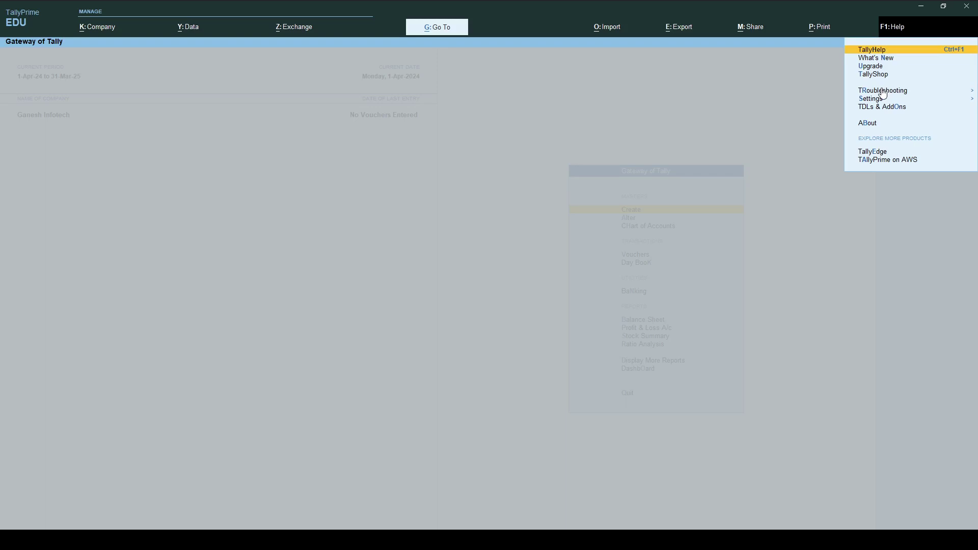
left_click(879, 102)
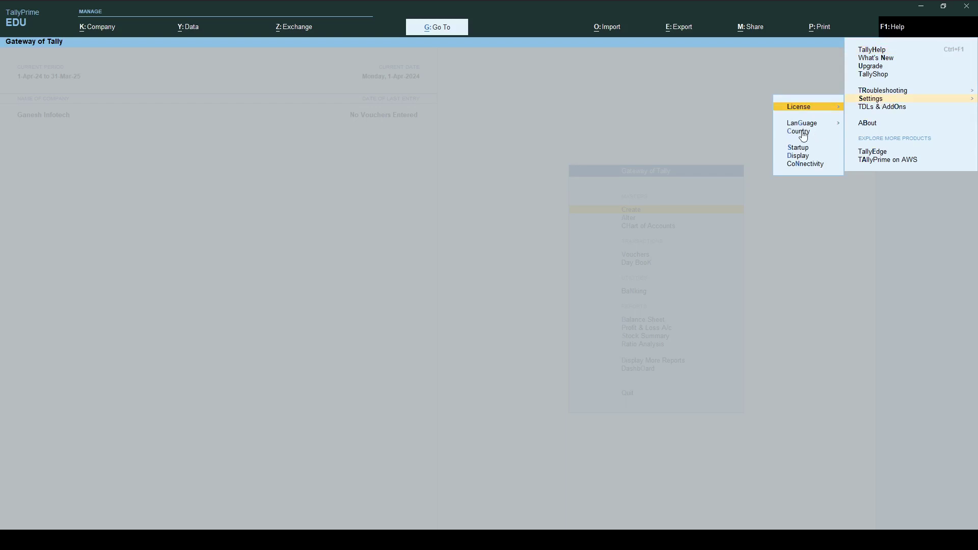
left_click(837, 128)
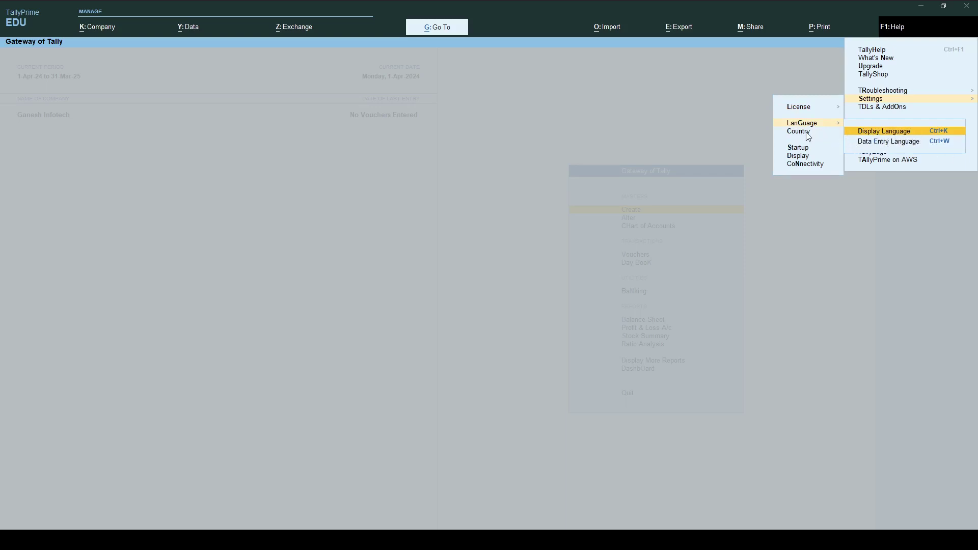
key("Escape")
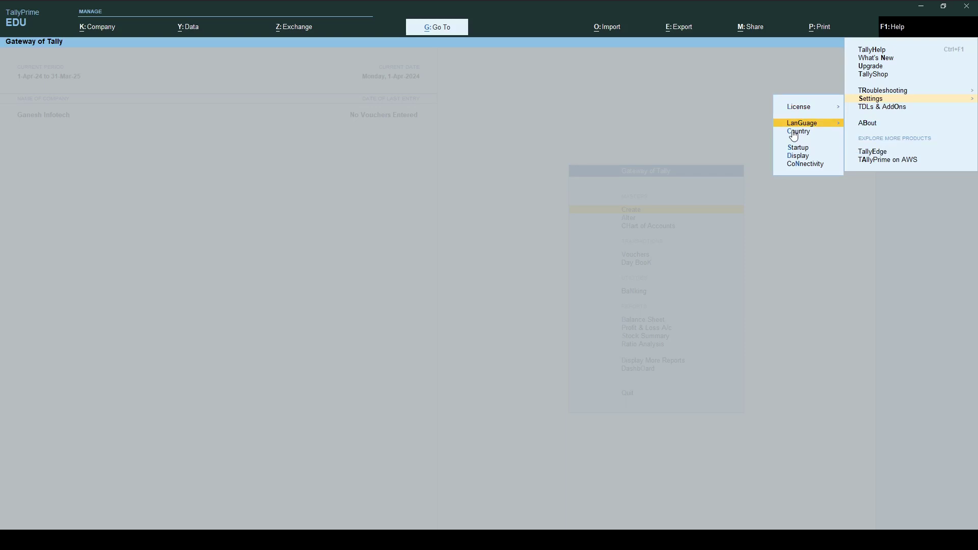
Examine the Country Settings with the full list of default countries for new companies, and close them without changes.
left_click(793, 133)
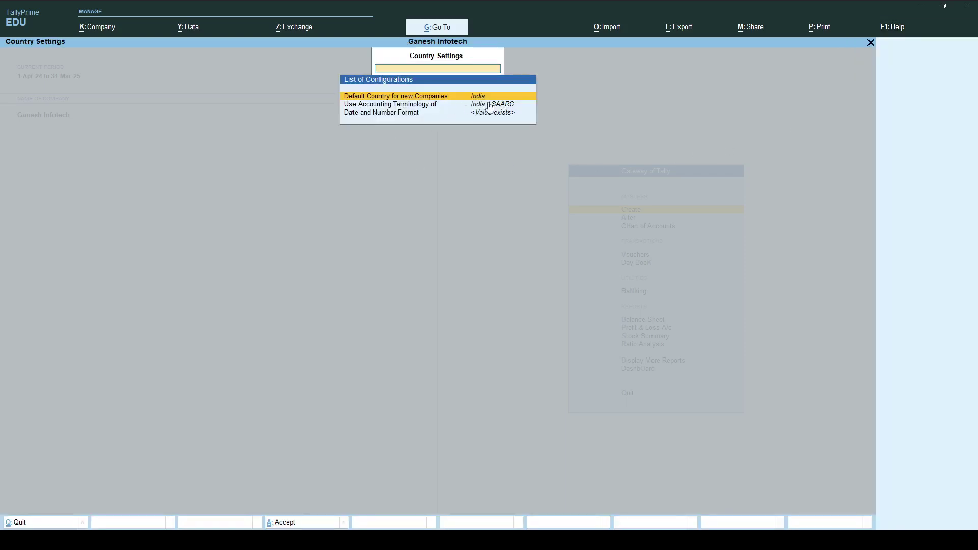
left_click(474, 97)
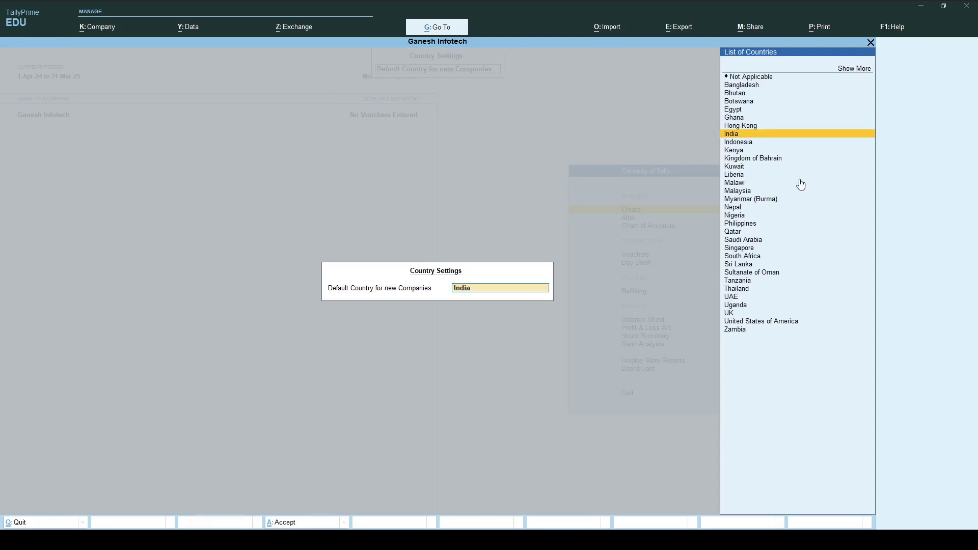
left_click(853, 69)
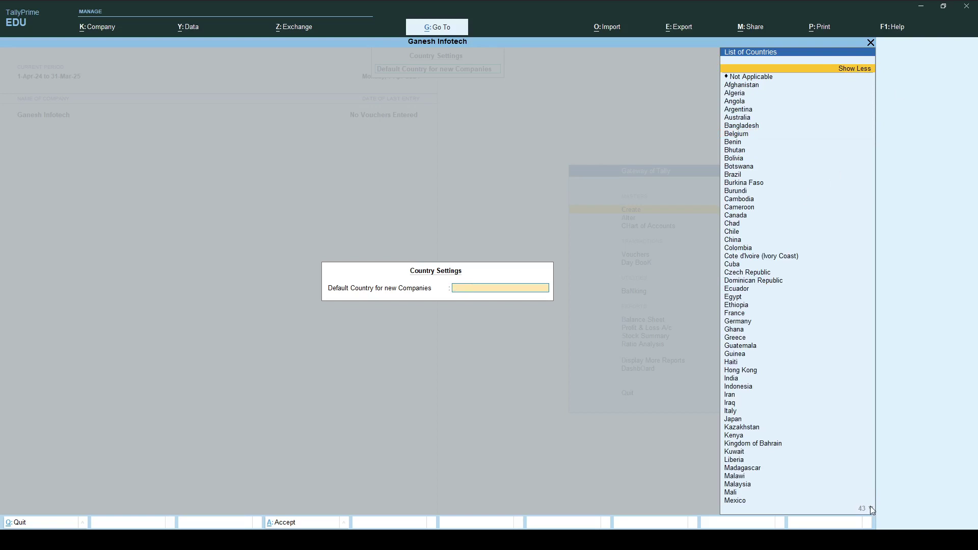
key("Down")
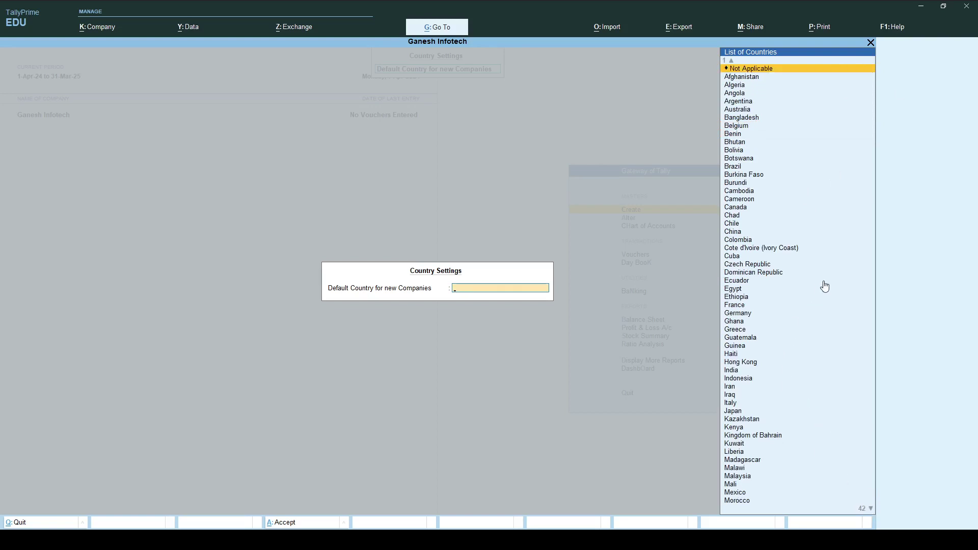
left_click(870, 42)
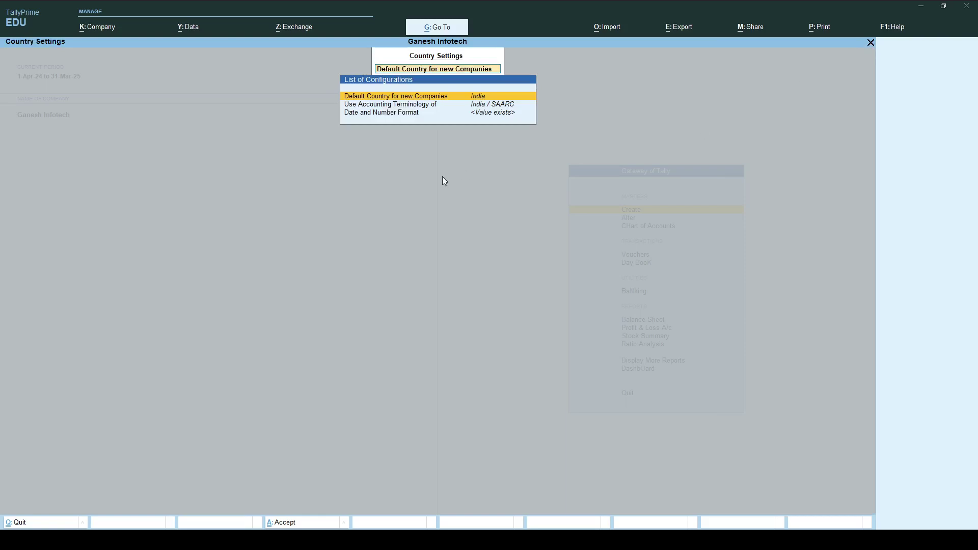
left_click(870, 44)
Review the remaining help and product options, and examine the Change Period dialog without changing the dates.
left_click(894, 26)
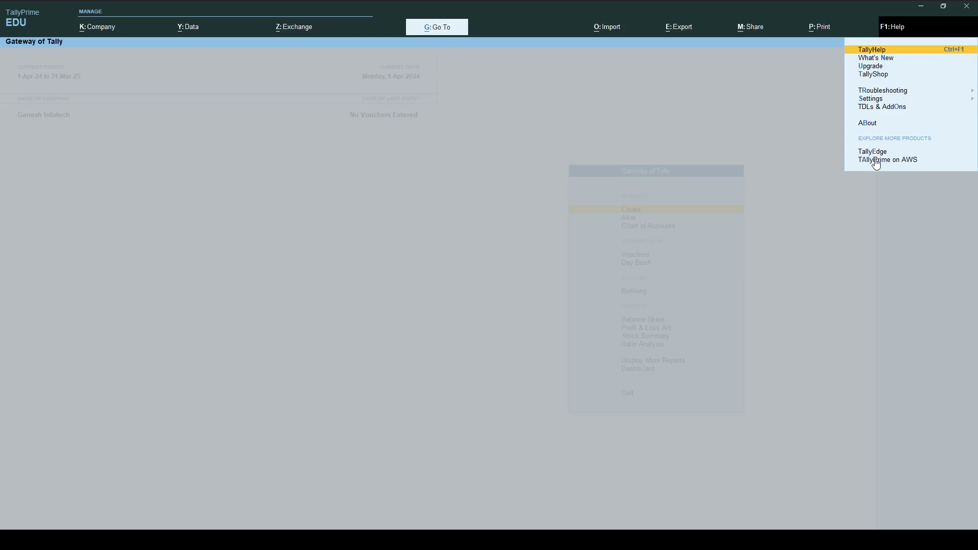
left_click(771, 109)
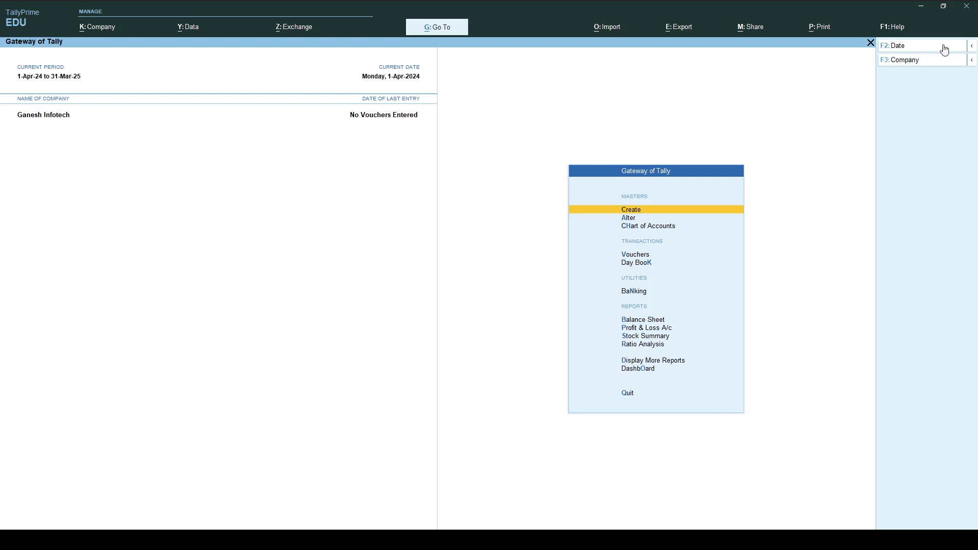
left_click(972, 46)
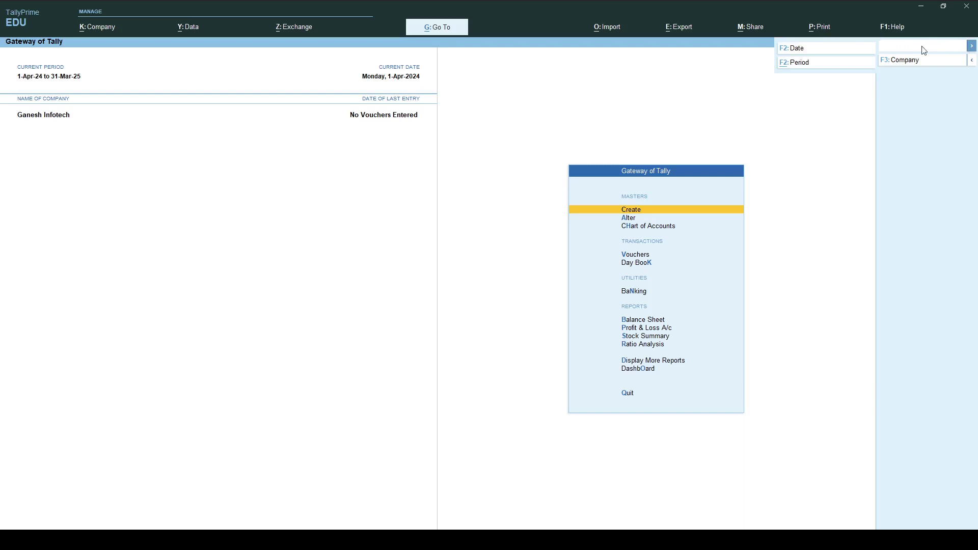
left_click(799, 63)
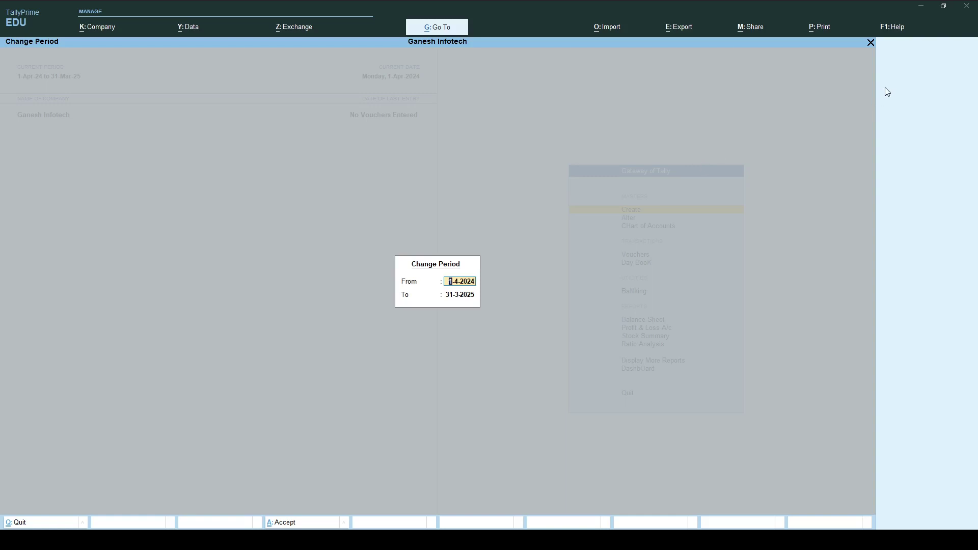
left_click(871, 42)
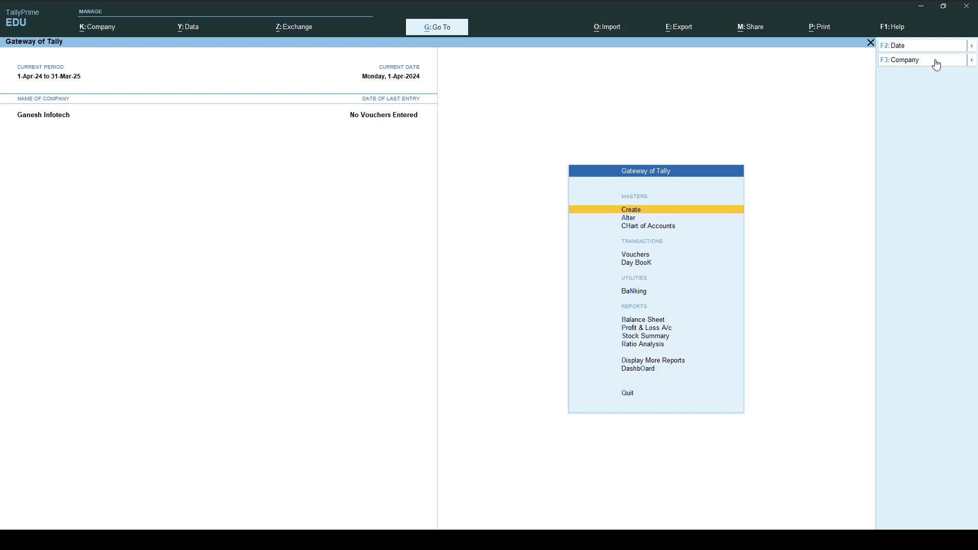
Examine the company selection options and the master lists for Create, Alter and Chart of Accounts, returning to the Gateway of Tally.
left_click(973, 63)
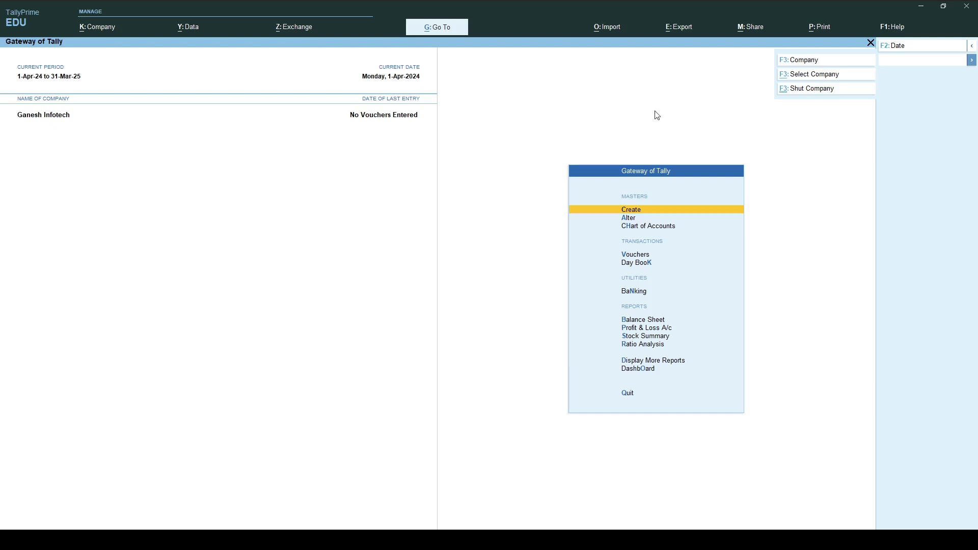
left_click(972, 60)
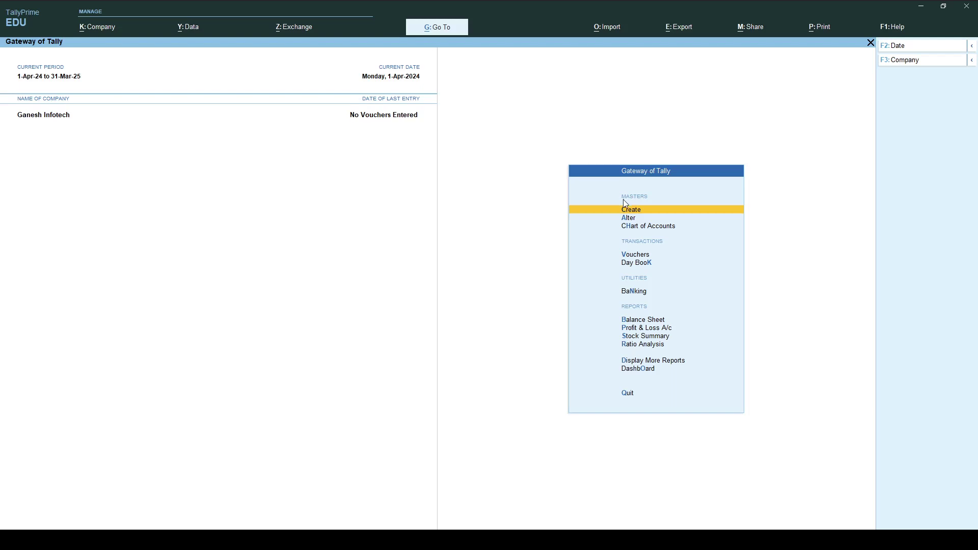
left_click(642, 210)
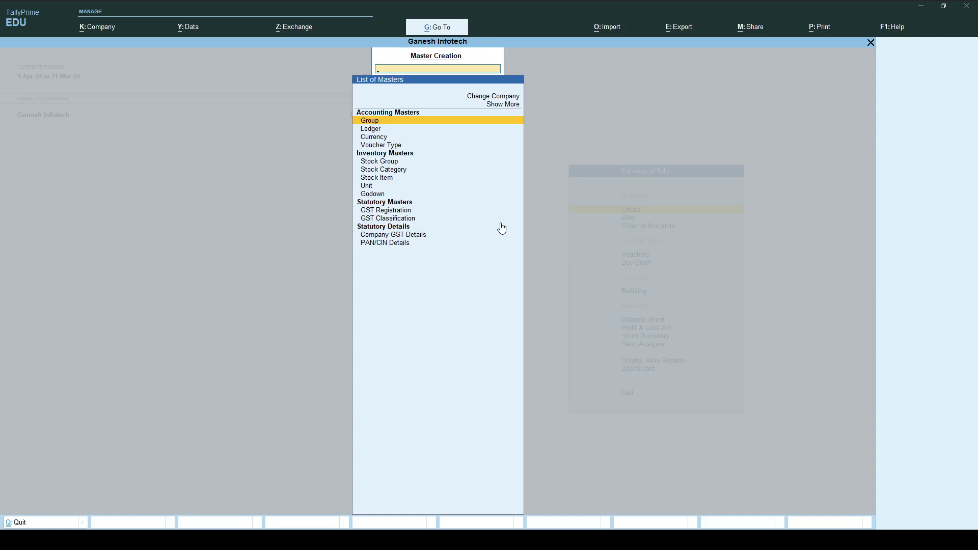
left_click(870, 43)
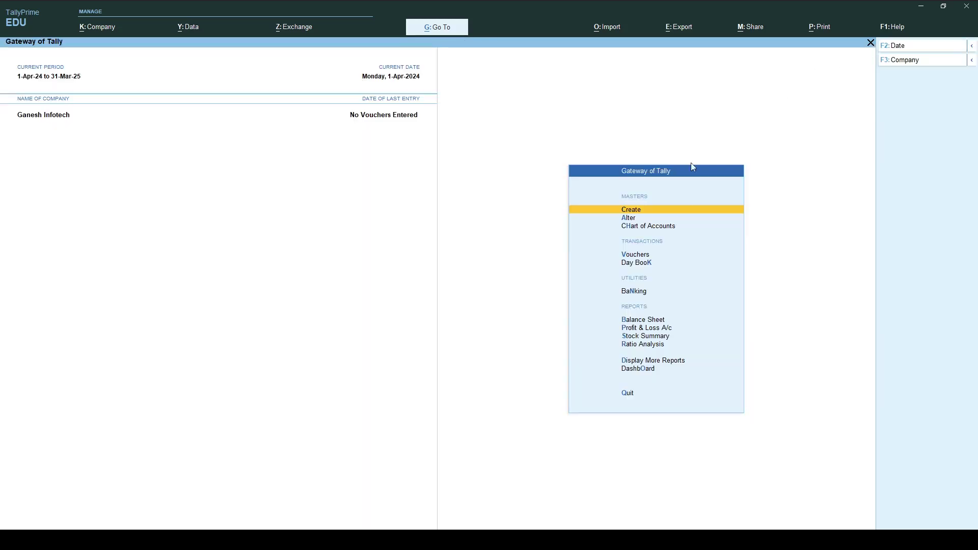
left_click(628, 219)
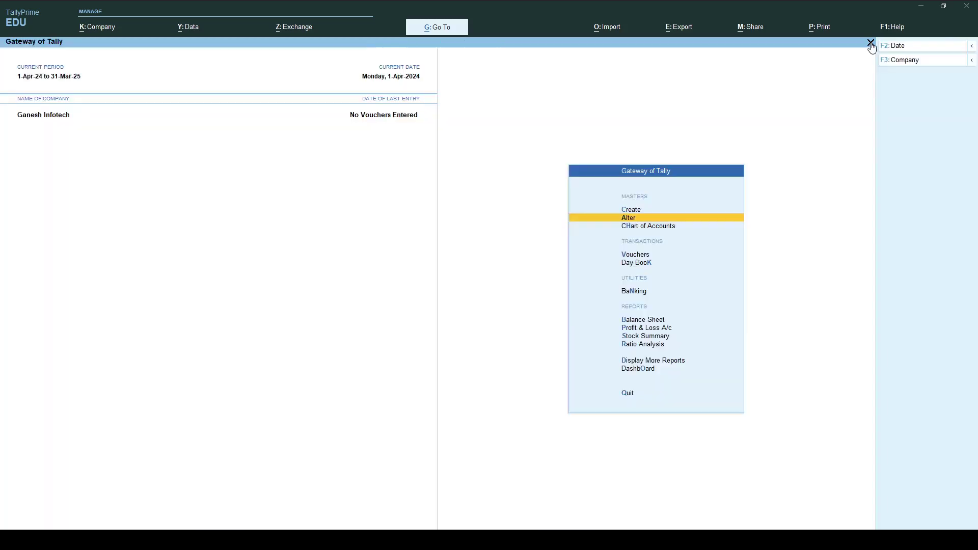
left_click(870, 43)
left_click(635, 227)
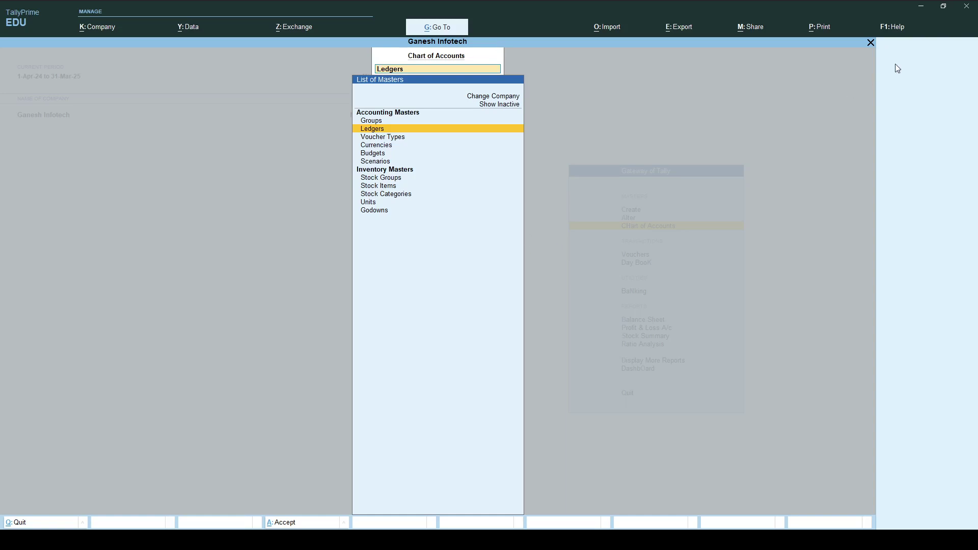
left_click(871, 43)
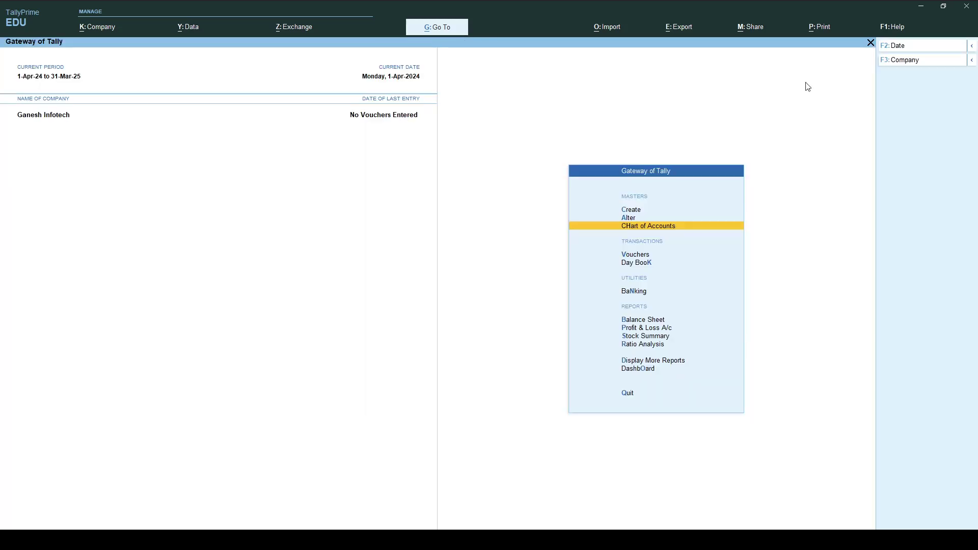
Examine the Contra, Payment, Receipt, Journal, Sales and Purchase voucher screens and the list of other voucher types, ending on the Purchase voucher.
left_click(636, 256)
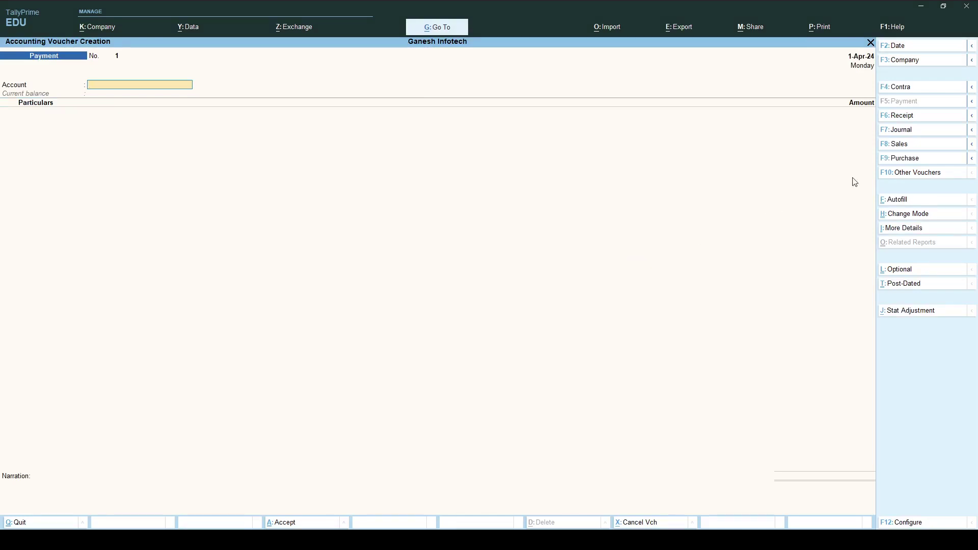
left_click(923, 90)
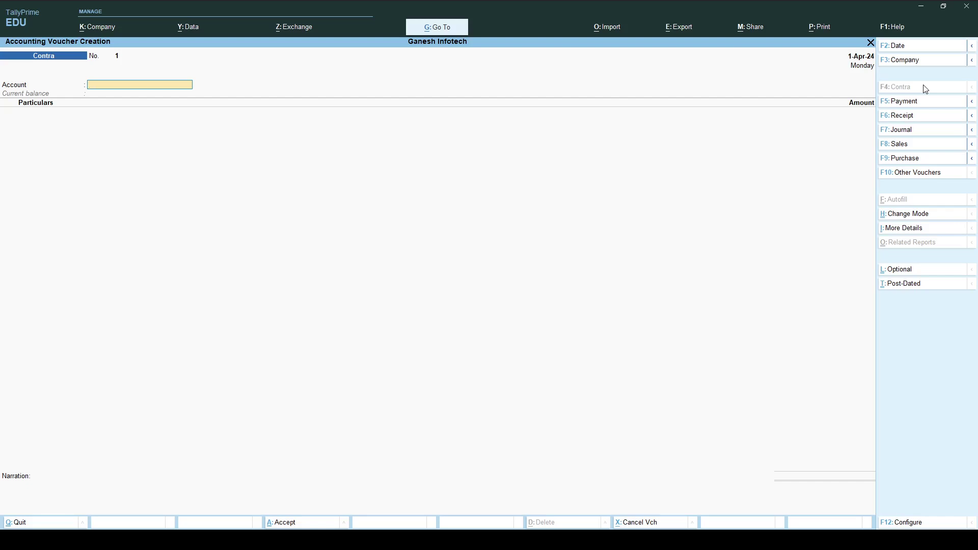
left_click(908, 105)
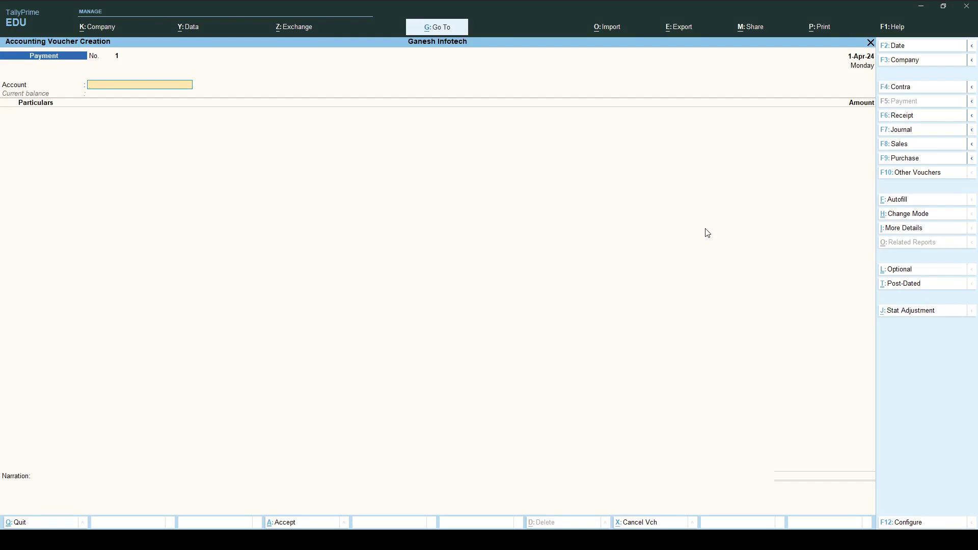
left_click(902, 121)
left_click(915, 131)
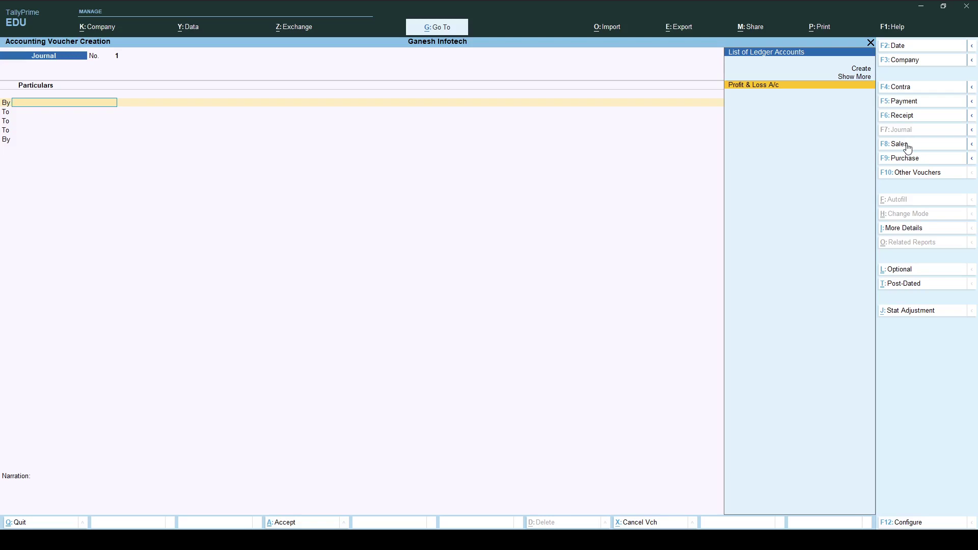
left_click(908, 145)
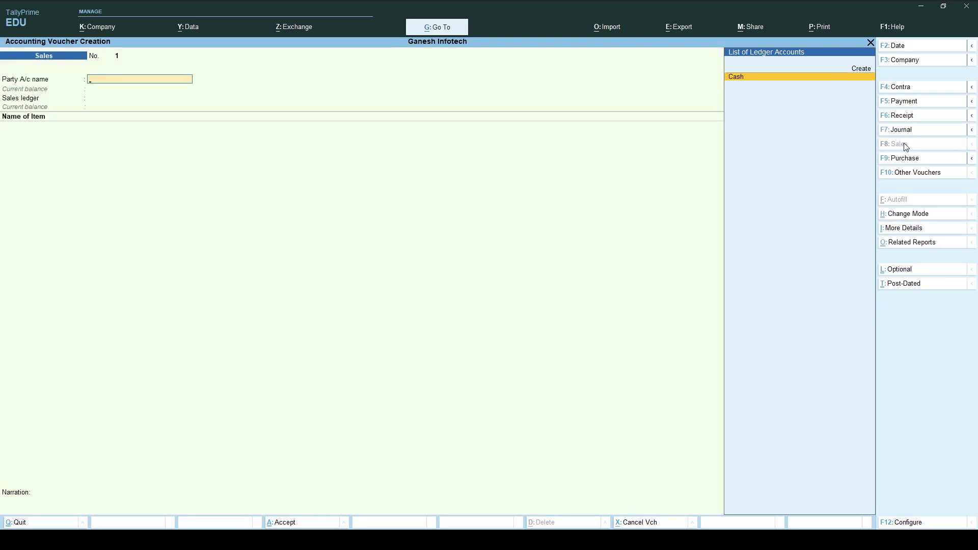
left_click(908, 158)
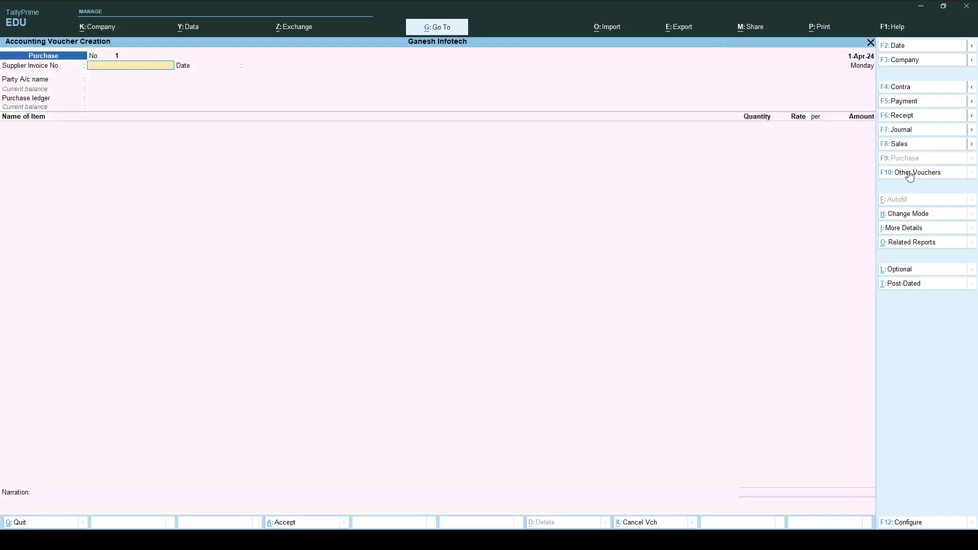
left_click(910, 173)
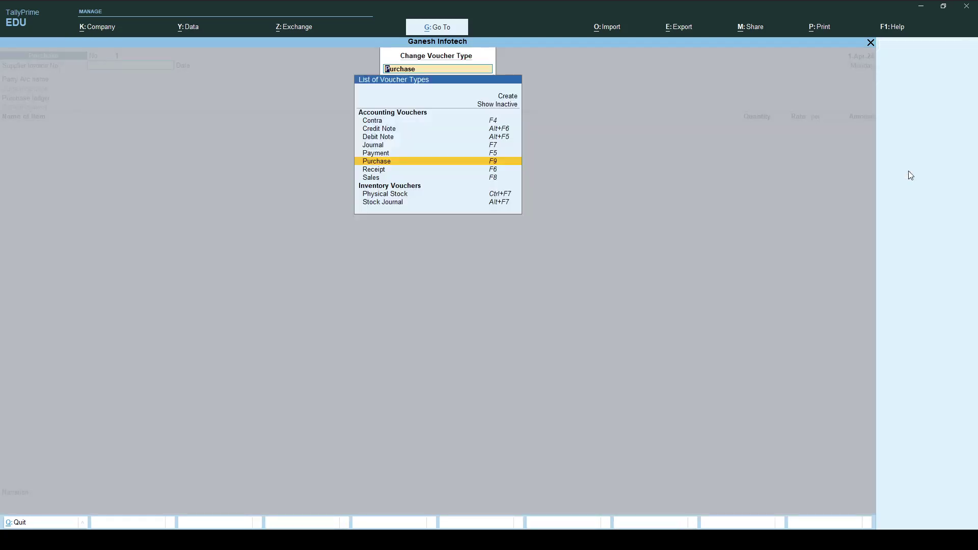
left_click(871, 43)
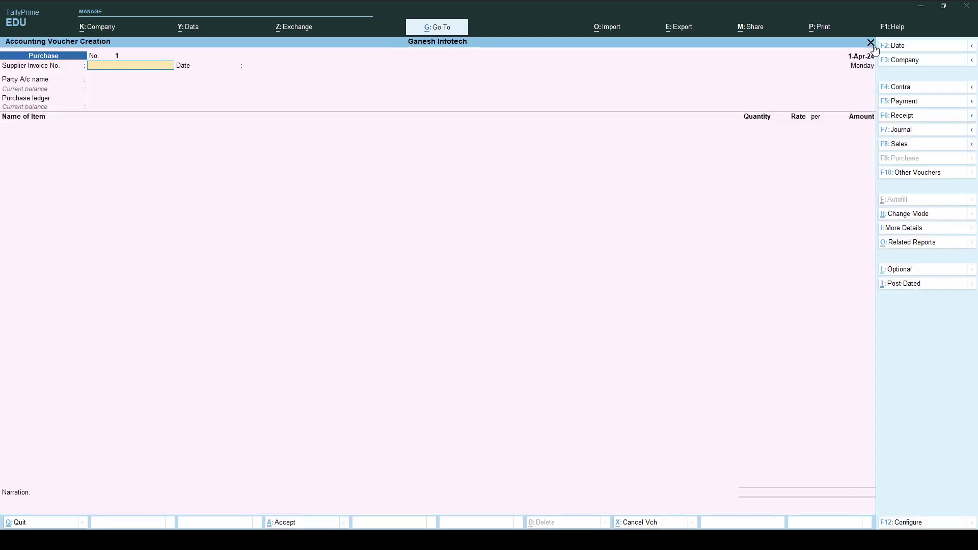
Try the Item Invoice mode for the purchase voucher, switch it to Accounting Invoice mode, and return to the Gateway of Tally.
left_click(903, 215)
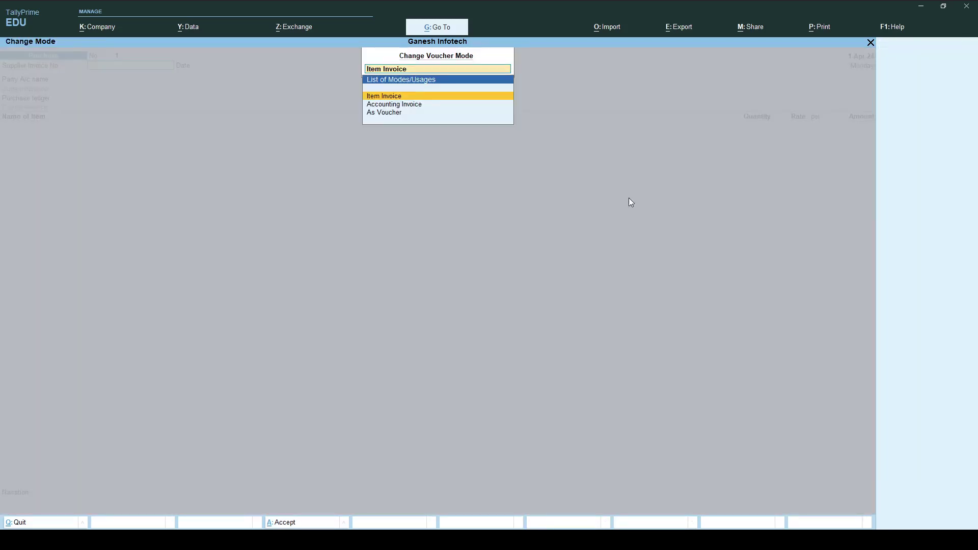
left_click(406, 98)
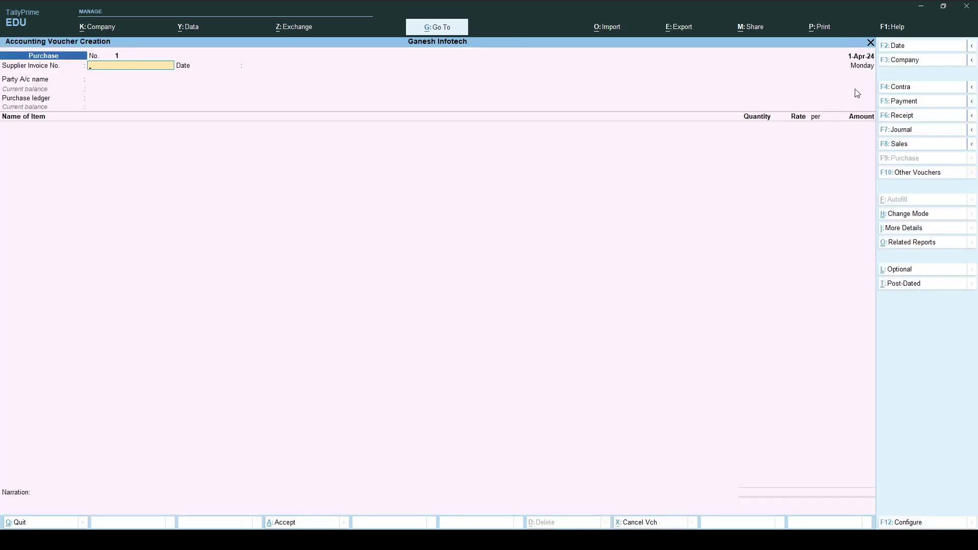
left_click(870, 44)
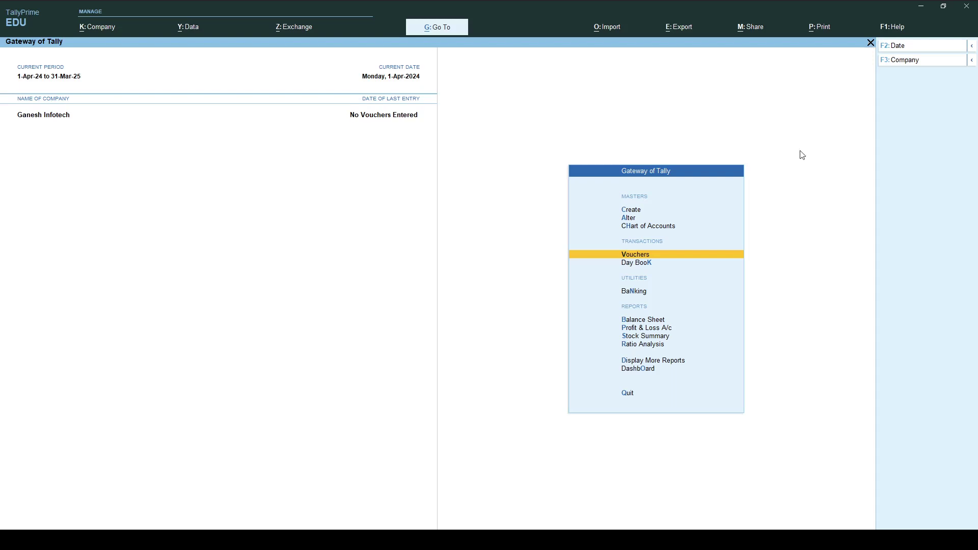
left_click(665, 257)
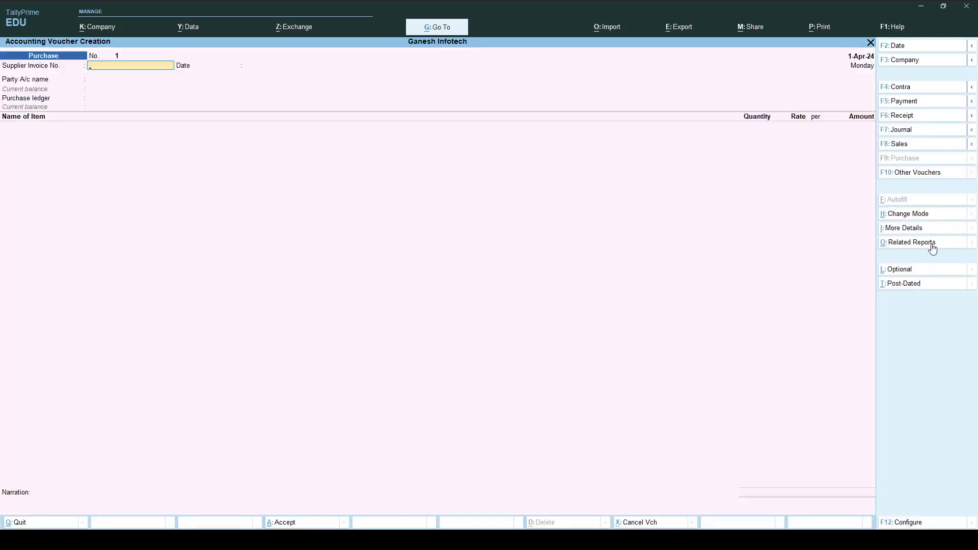
left_click(916, 218)
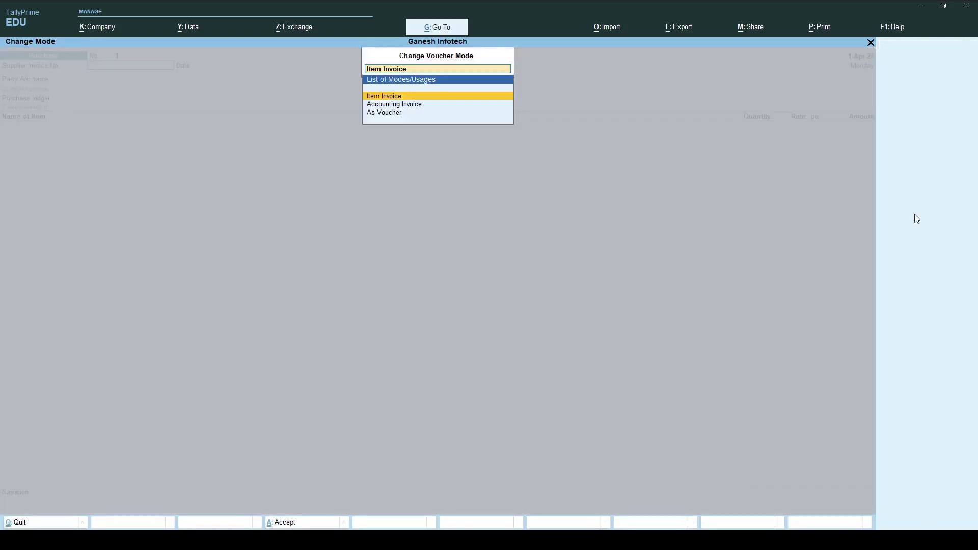
left_click(396, 105)
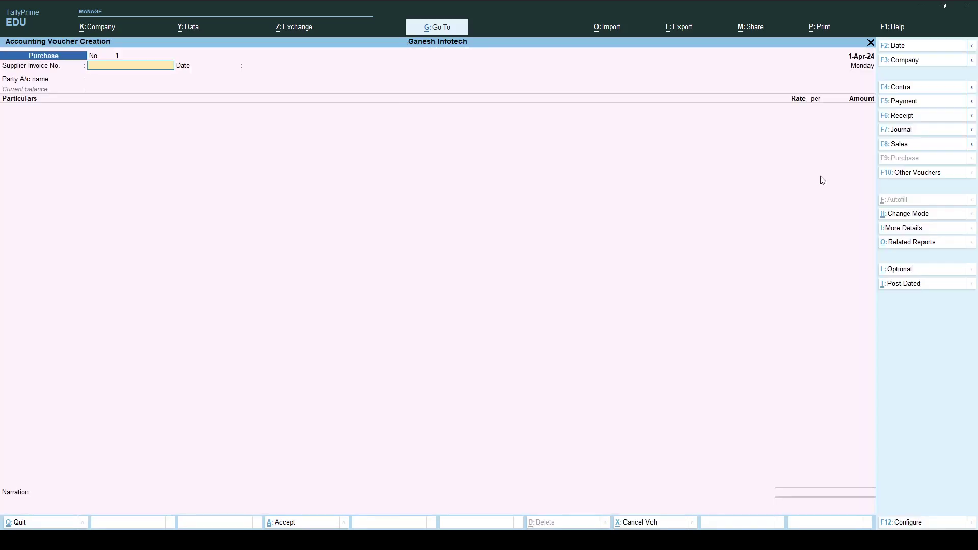
left_click(870, 42)
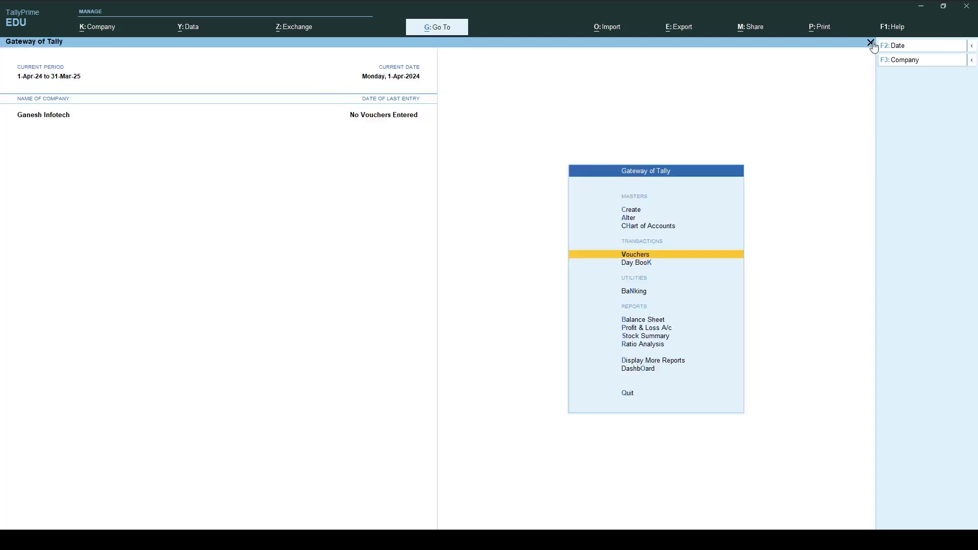
Examine the full list of additional details available for the purchase voucher and close it without choosing any.
left_click(654, 256)
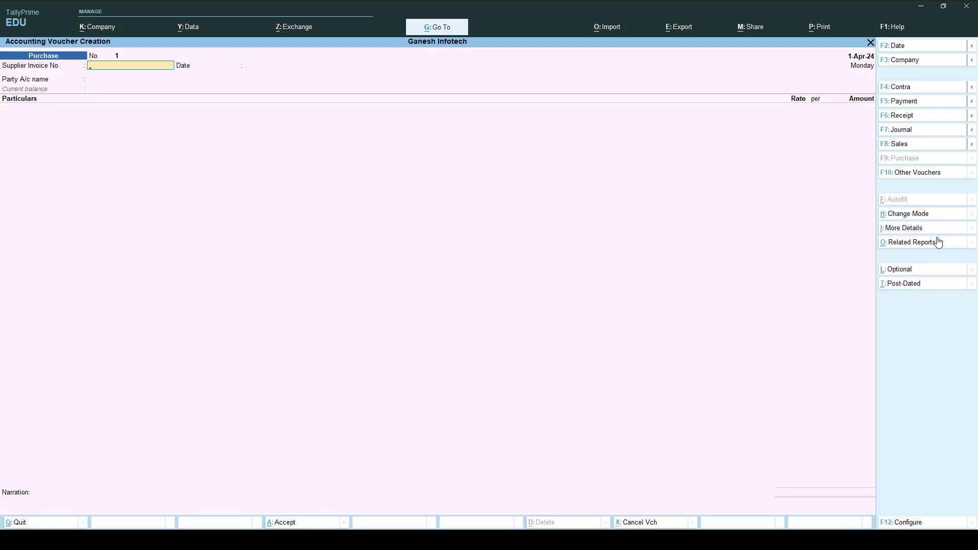
left_click(907, 229)
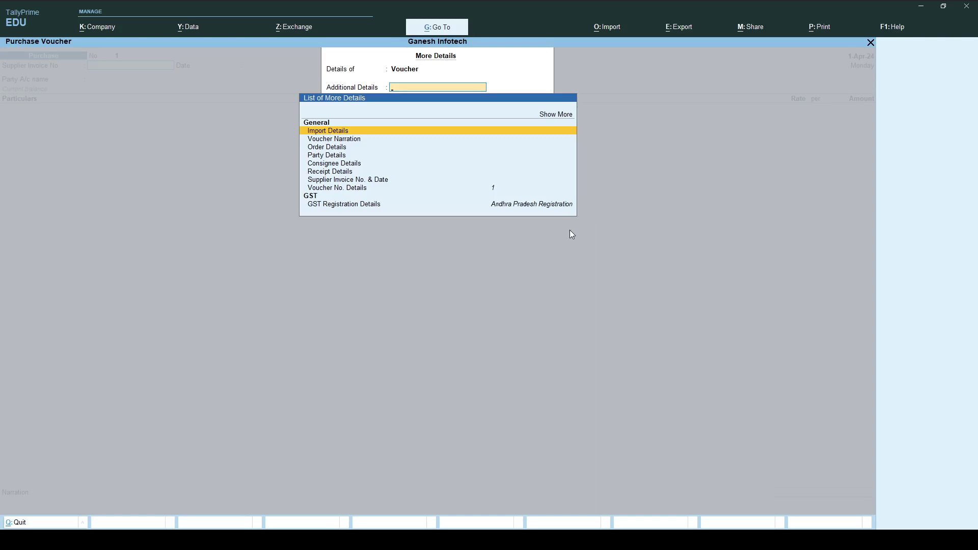
left_click(556, 119)
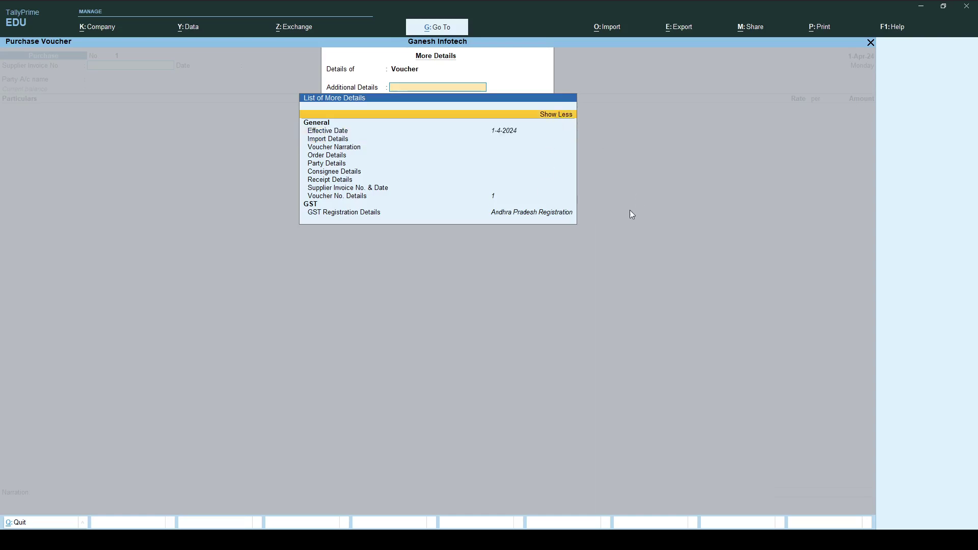
left_click(870, 44)
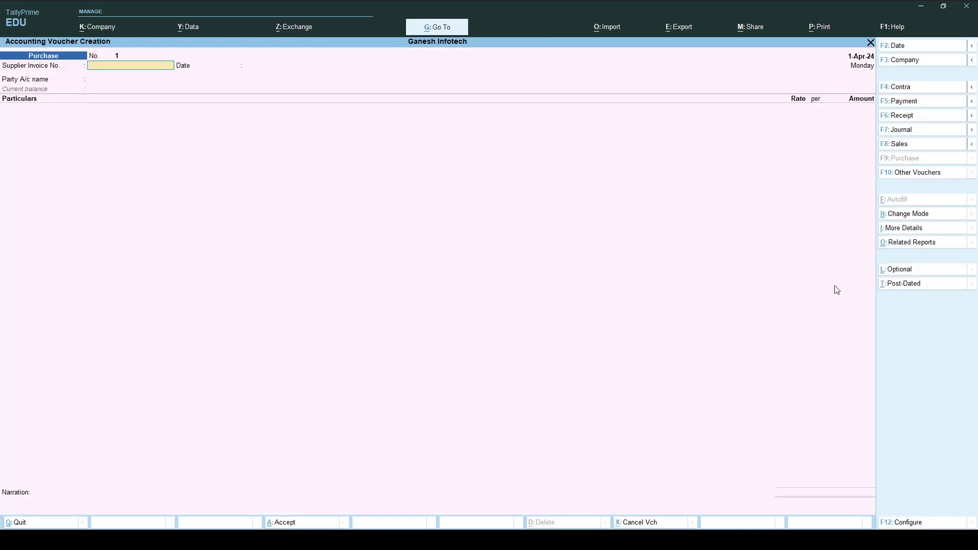
Mark the purchase voucher as optional and post-dated, and switch to a Sales voucher.
left_click(903, 275)
left_click(902, 283)
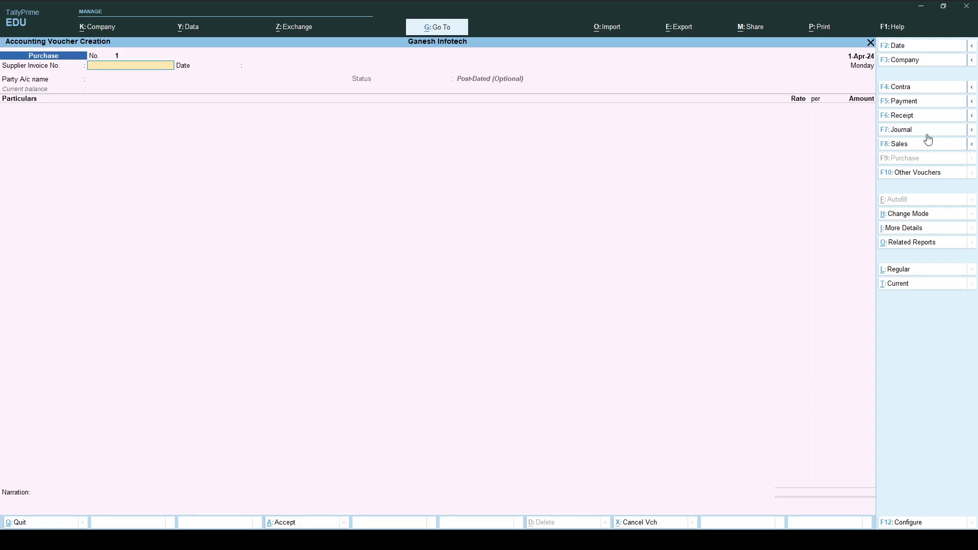
left_click(906, 145)
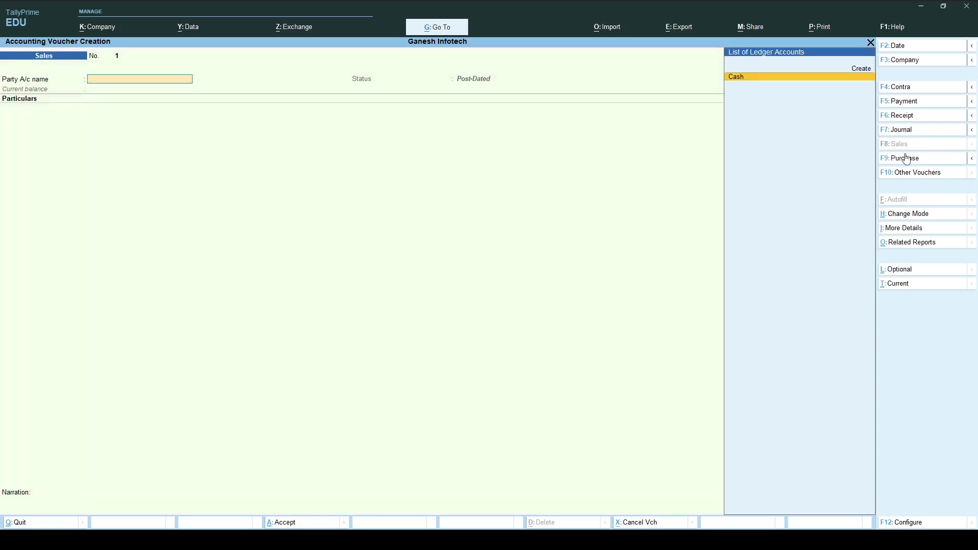
Examine the Sales voucher configuration options without changing them, and quit voucher creation.
left_click(914, 523)
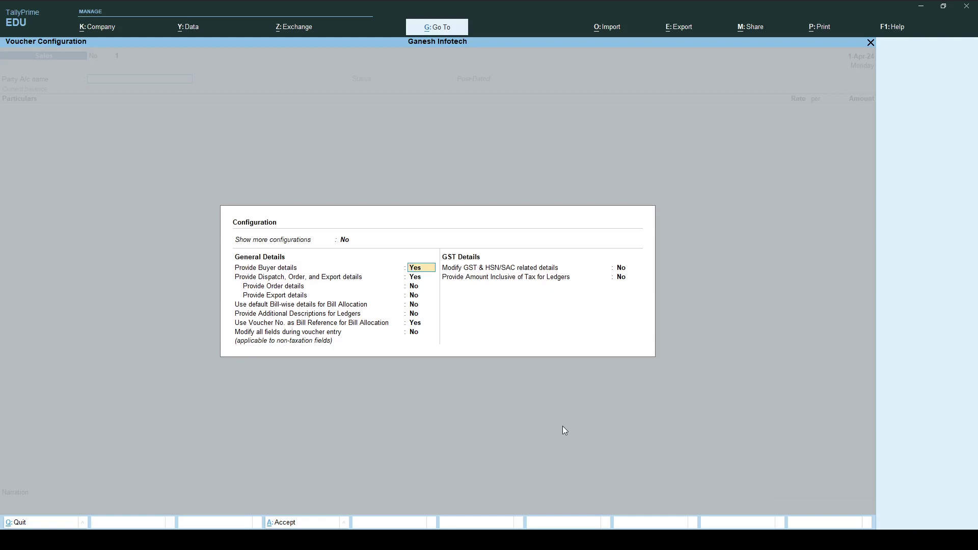
left_click(870, 42)
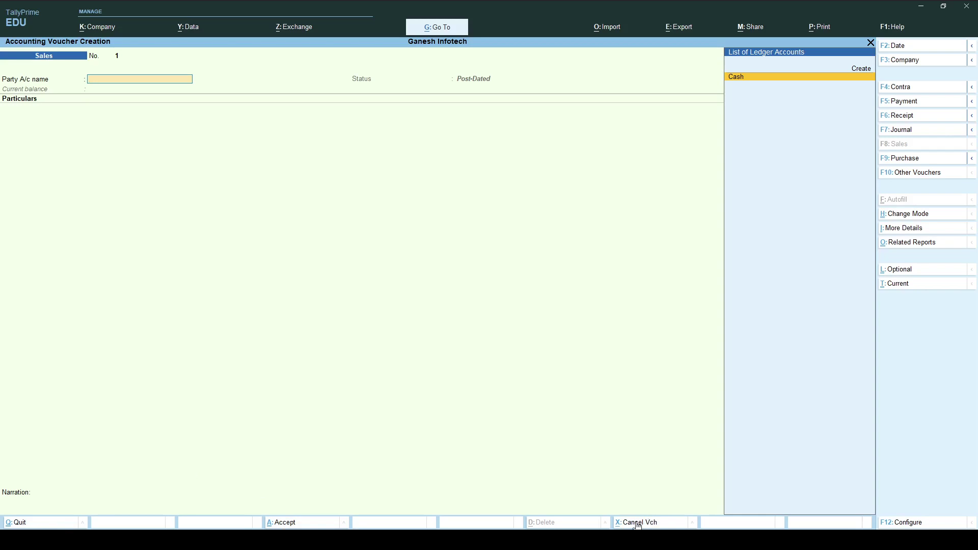
left_click(20, 524)
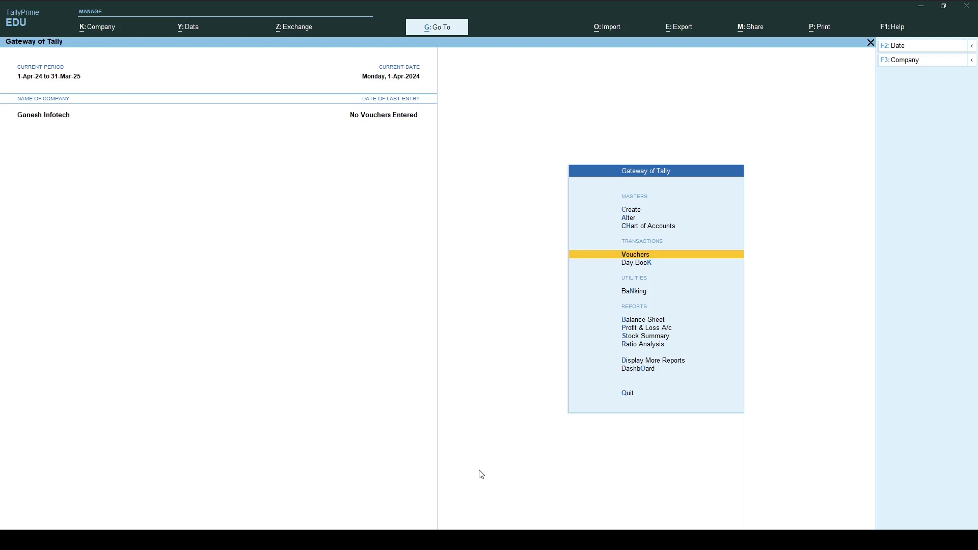
Examine the Day Book and the Banking options, and return to the Gateway of Tally.
left_click(633, 264)
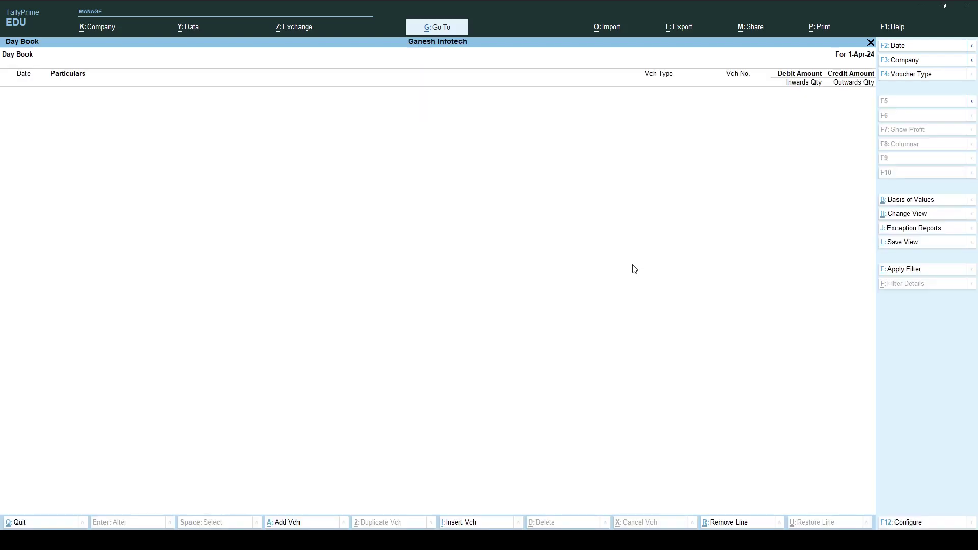
left_click(871, 44)
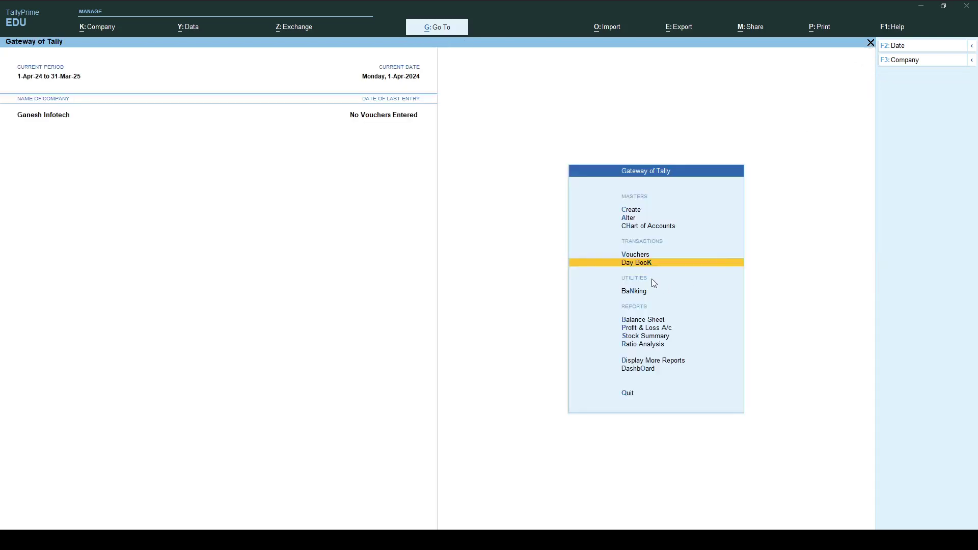
left_click(644, 295)
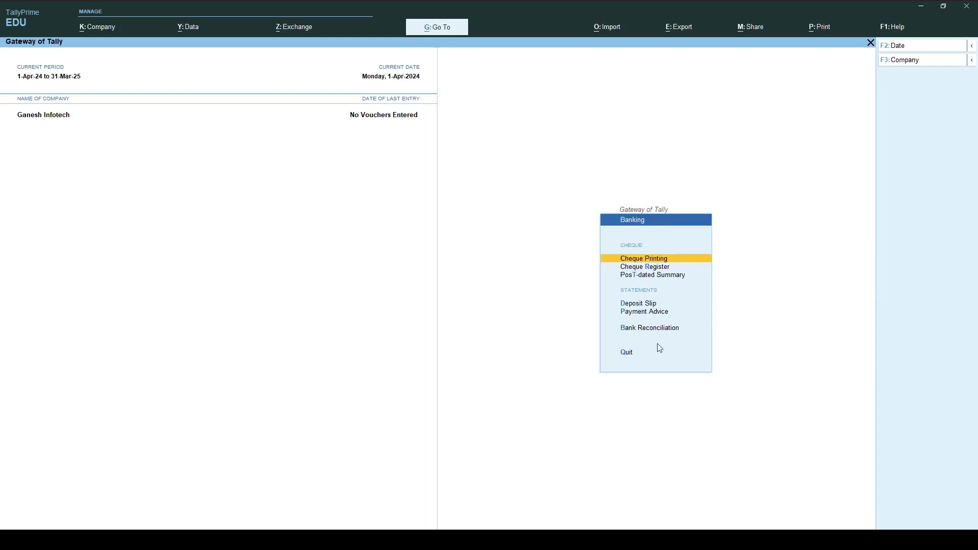
left_click(627, 356)
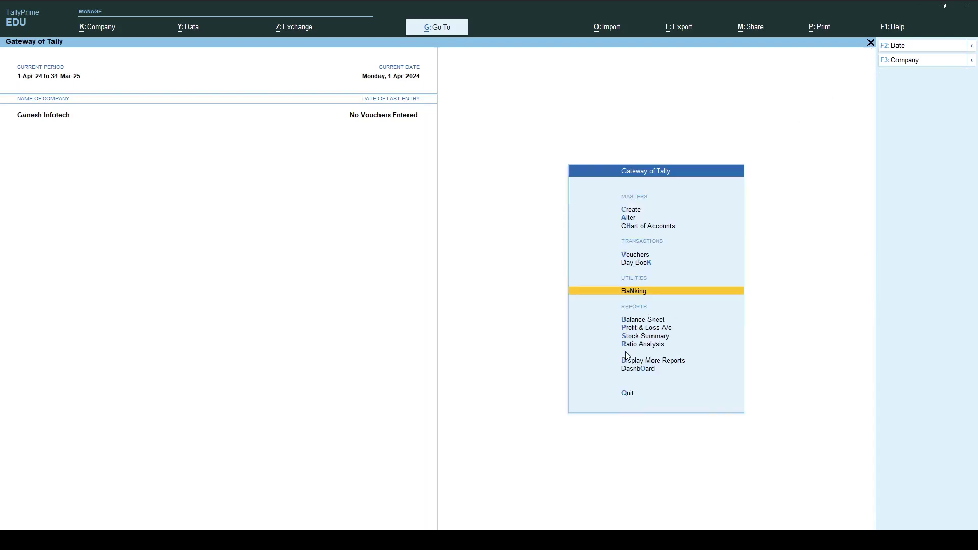
Examine the Balance Sheet and the Account Books options under Display More Reports, and return to the additional reports list.
left_click(644, 323)
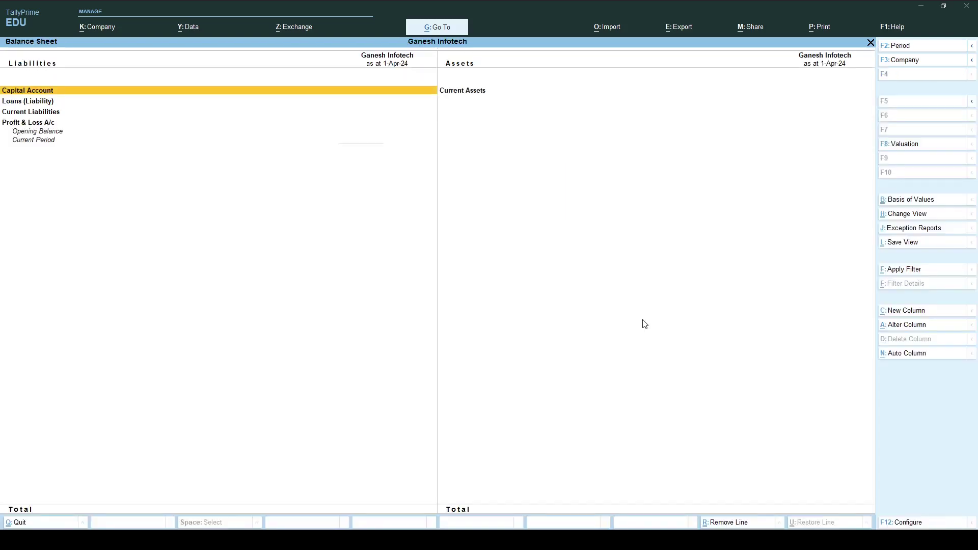
left_click(871, 44)
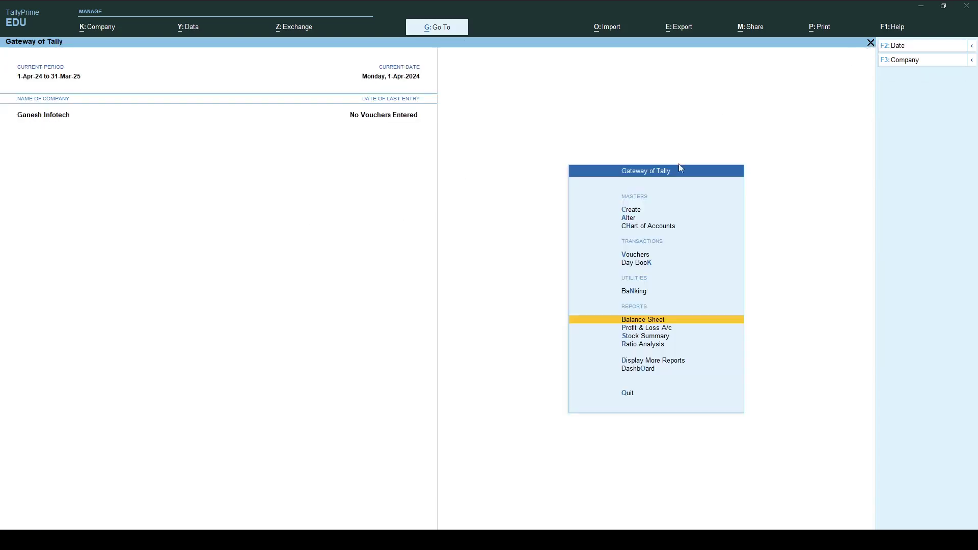
left_click(650, 361)
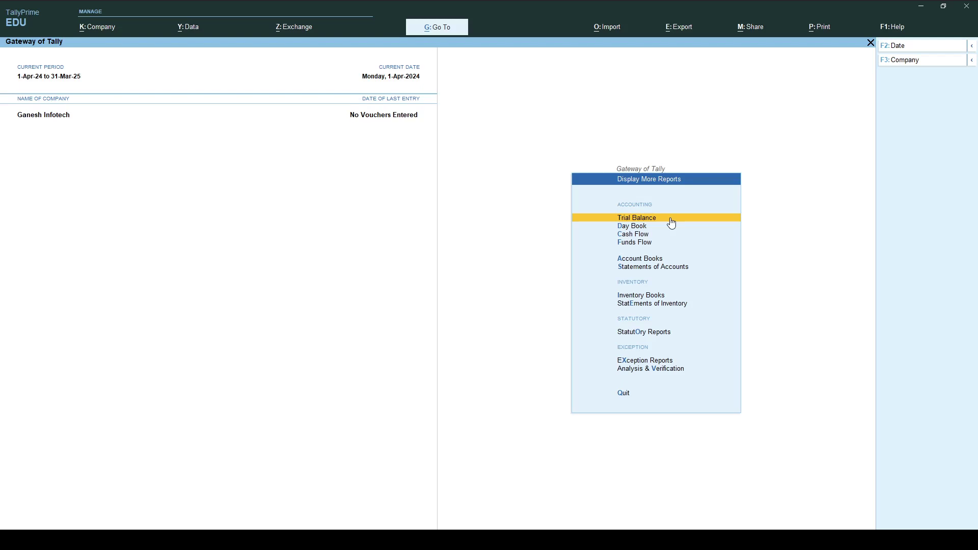
left_click(642, 259)
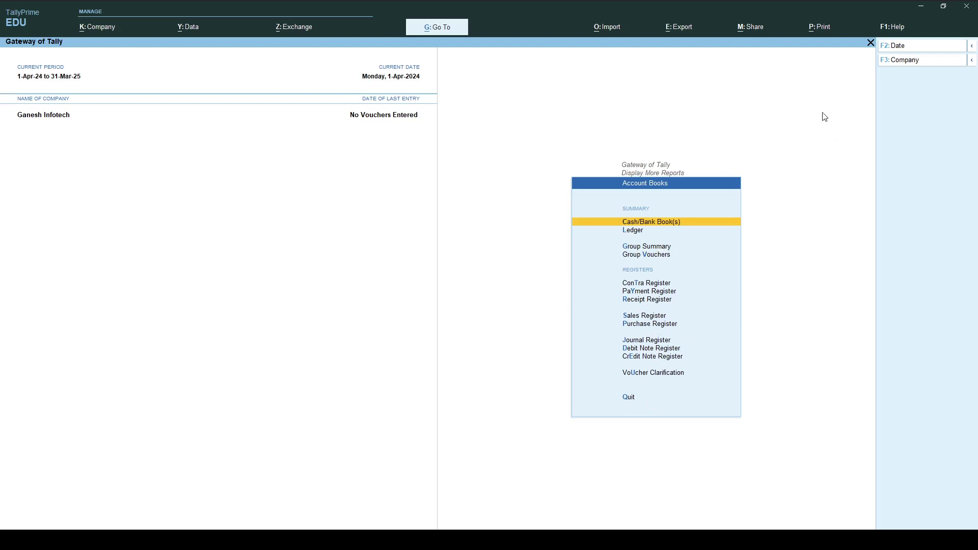
left_click(627, 399)
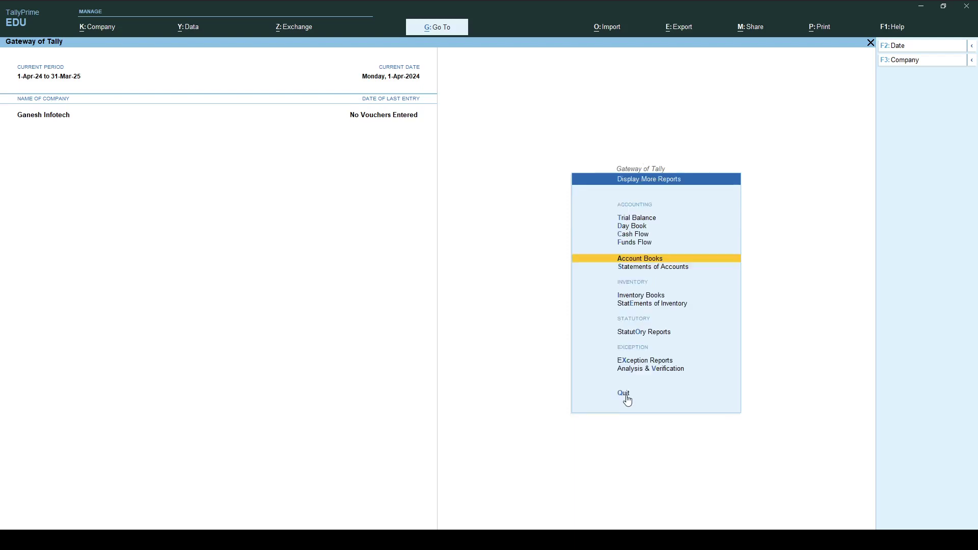
Examine the Outstandings options within Statements of Accounts, and return to the additional reports list.
left_click(646, 274)
left_click(646, 286)
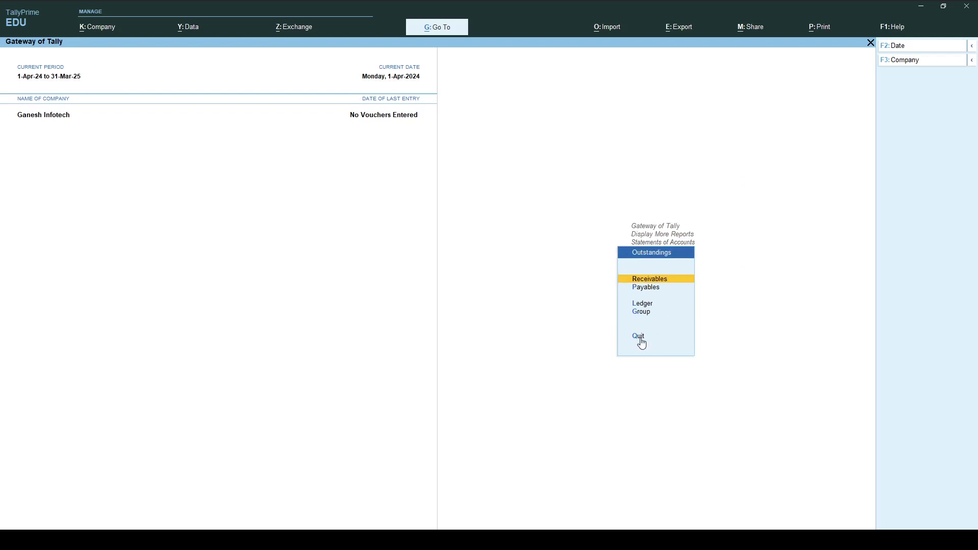
left_click(639, 339)
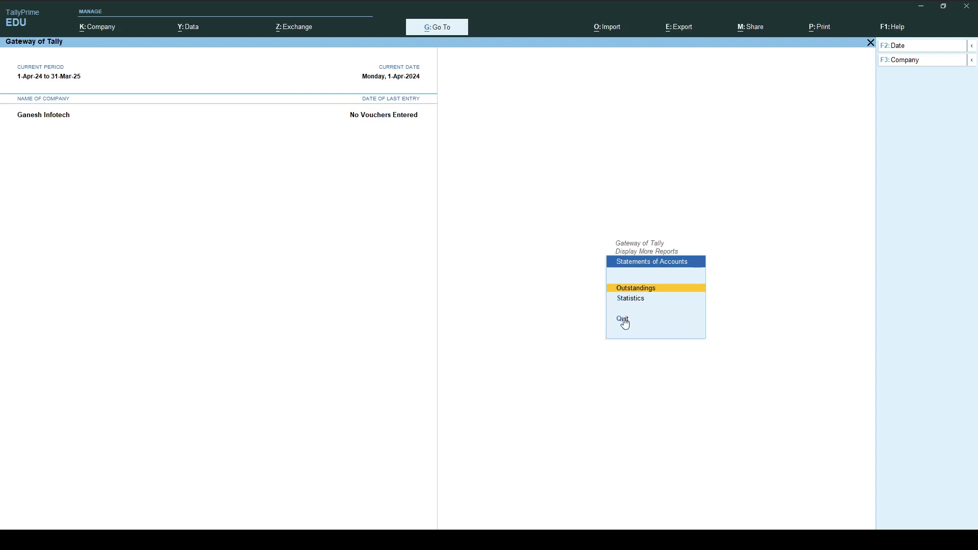
left_click(628, 320)
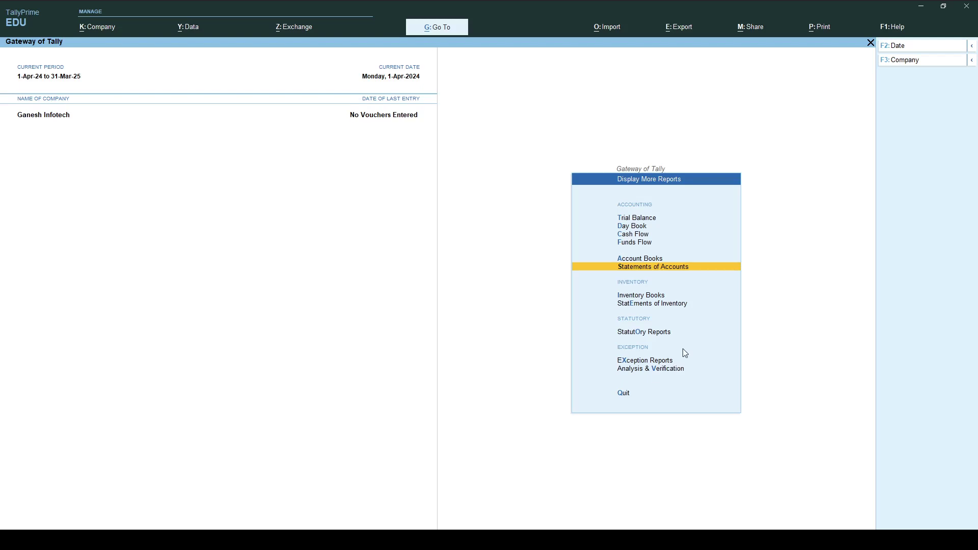
Examine the Statutory Reports options and the company Dashboard, and return to the Gateway of Tally.
left_click(643, 334)
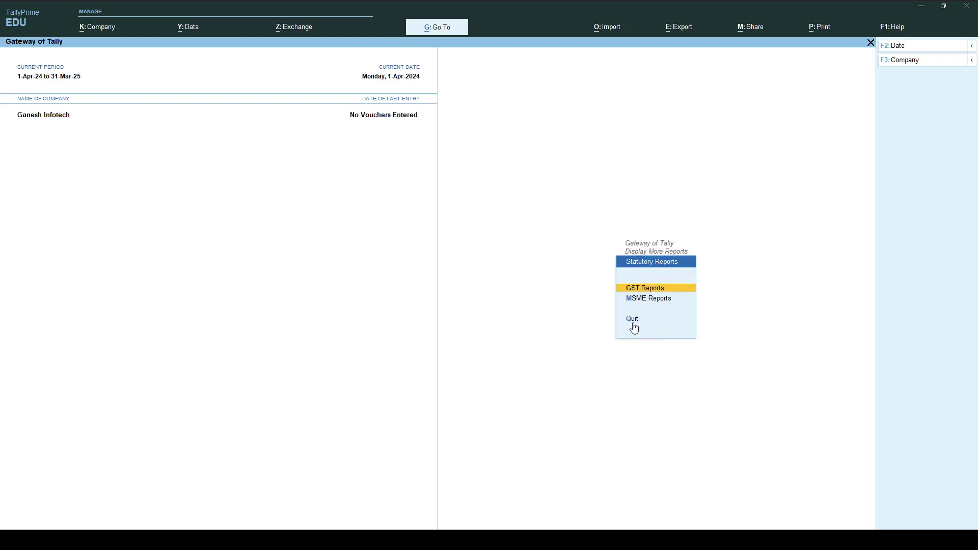
left_click(633, 322)
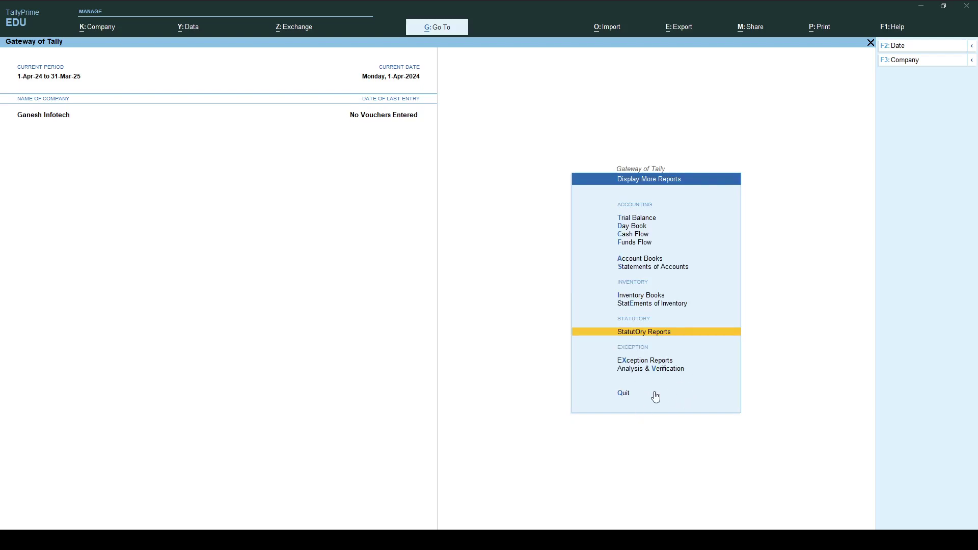
left_click(624, 397)
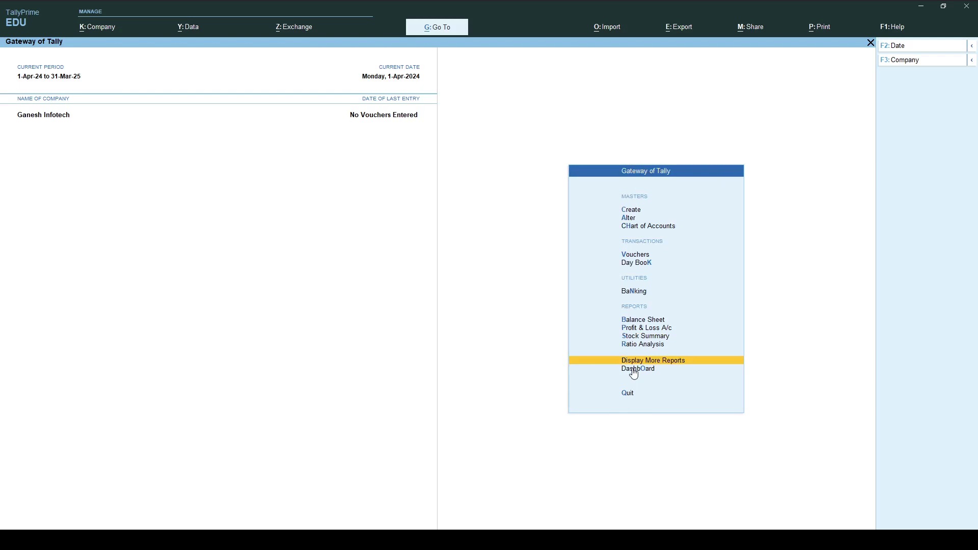
left_click(632, 369)
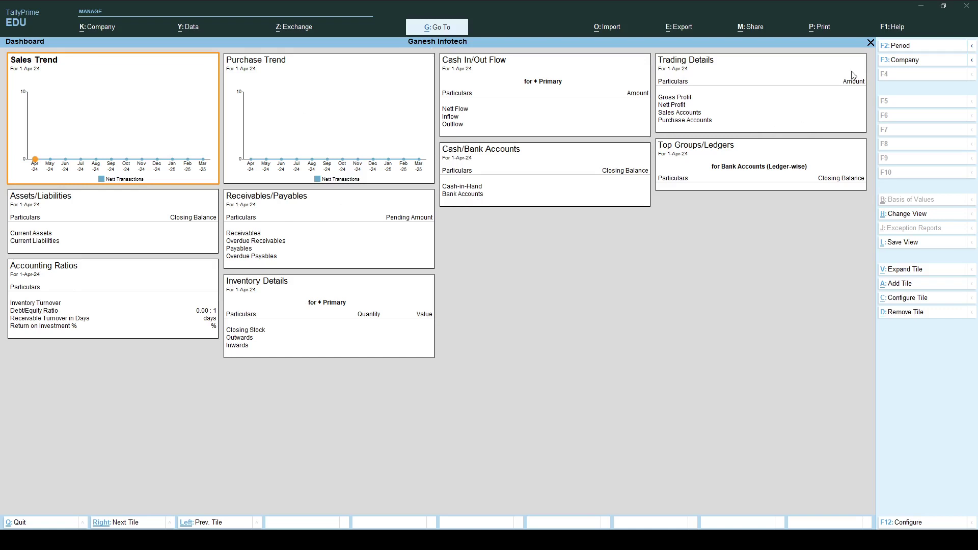
left_click(870, 44)
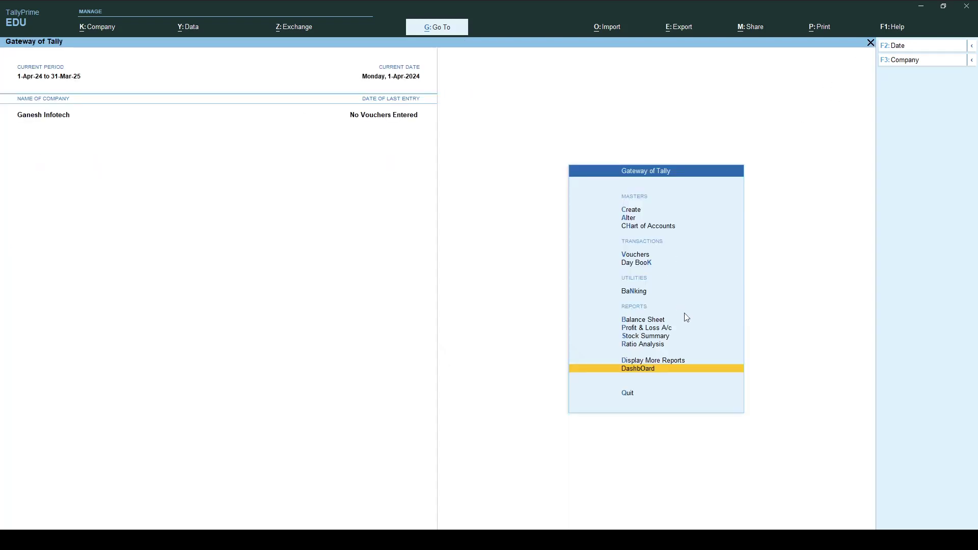